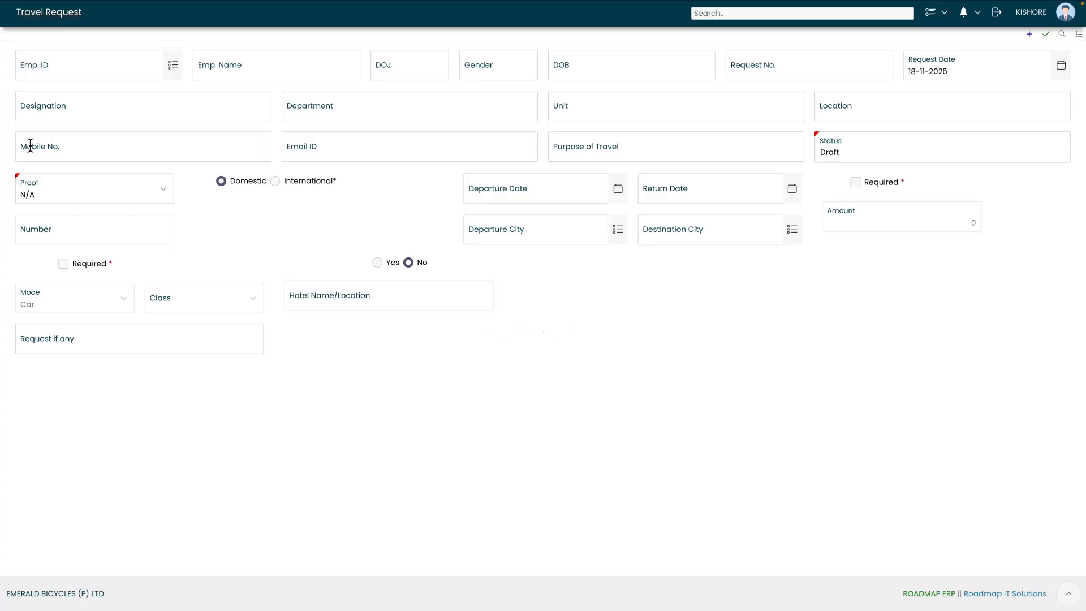
- Pick the Sales Manager (Sales & Marketing, Chennai Plant) as the employee via the Emp. ID lookup
left_click(66, 68)
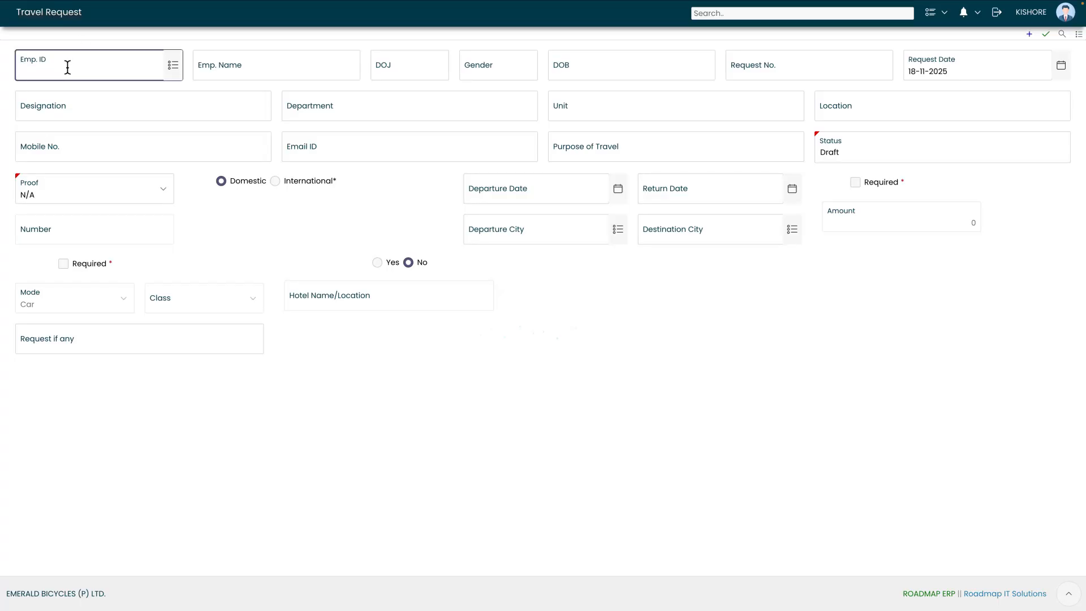
left_click(173, 67)
type("naresh")
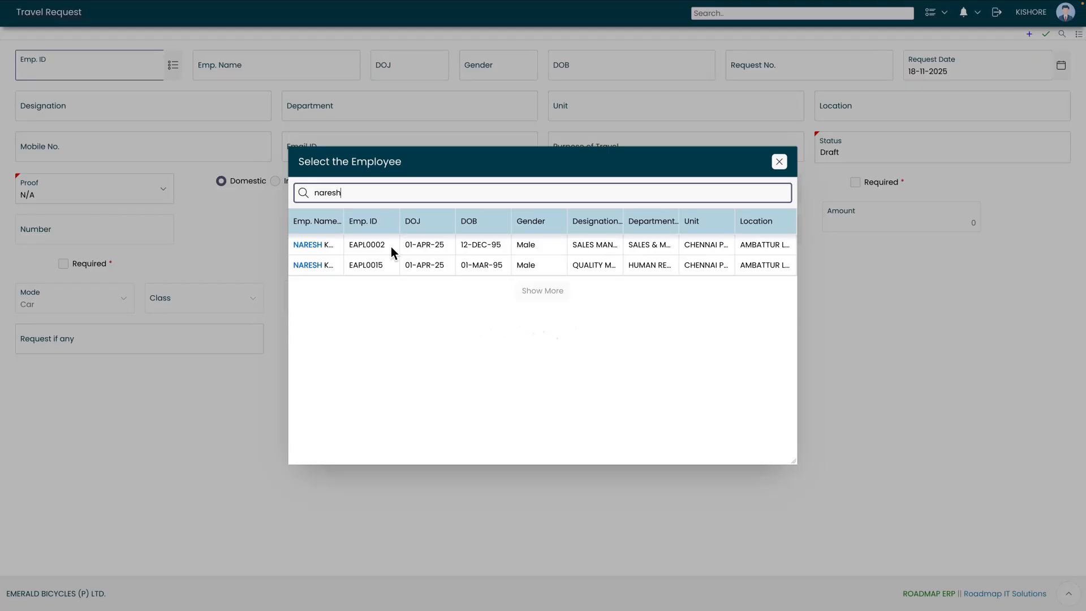
left_click(391, 247)
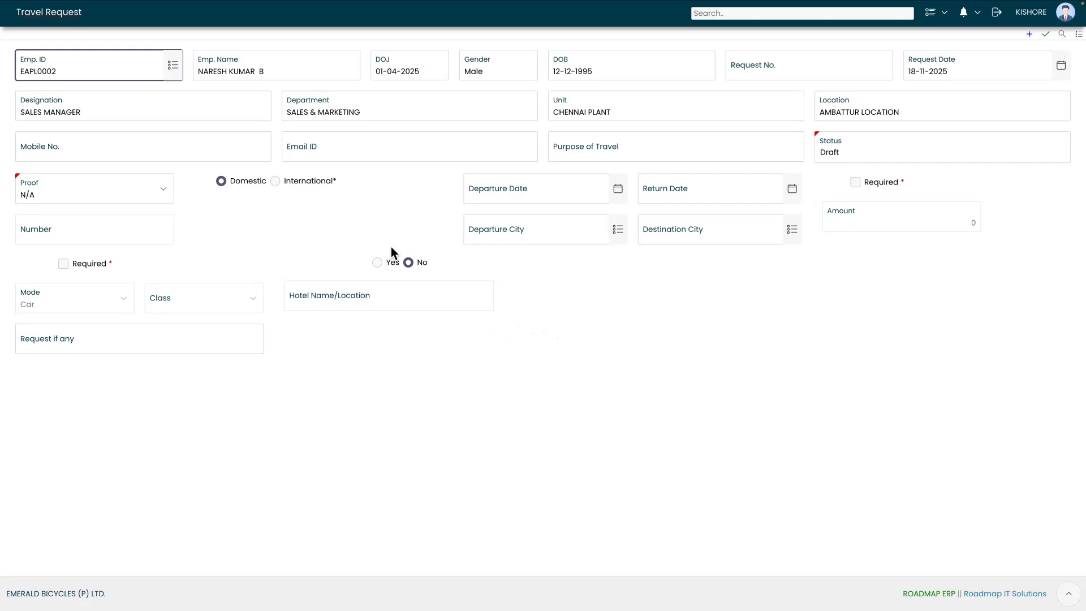
left_click(78, 158)
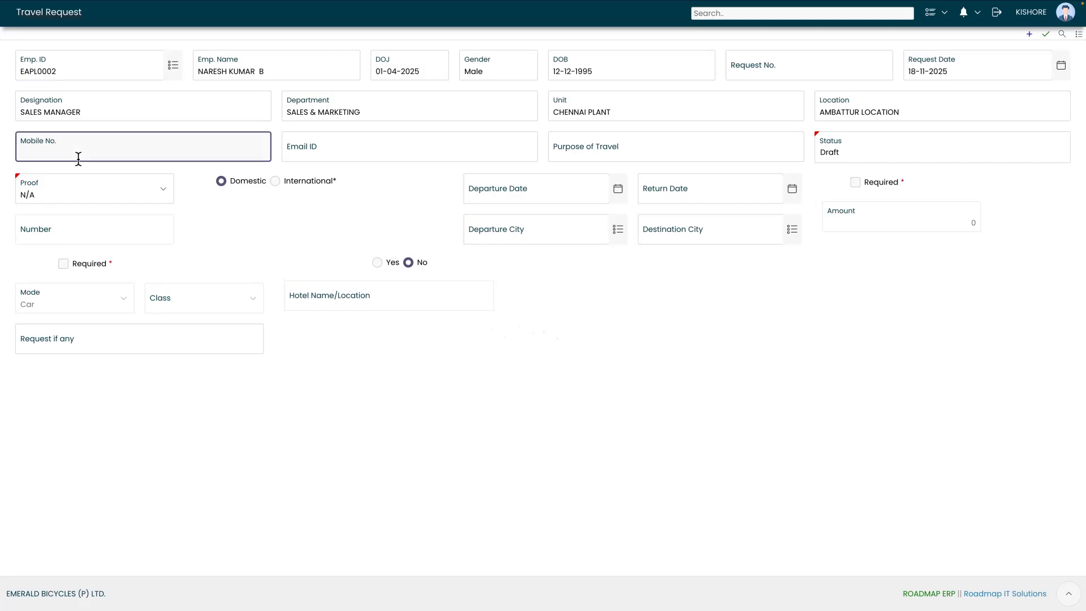
- Enter the employee's mobile number and e-mail, and set purpose of travel to 'Client Meeting'
left_click(362, 159)
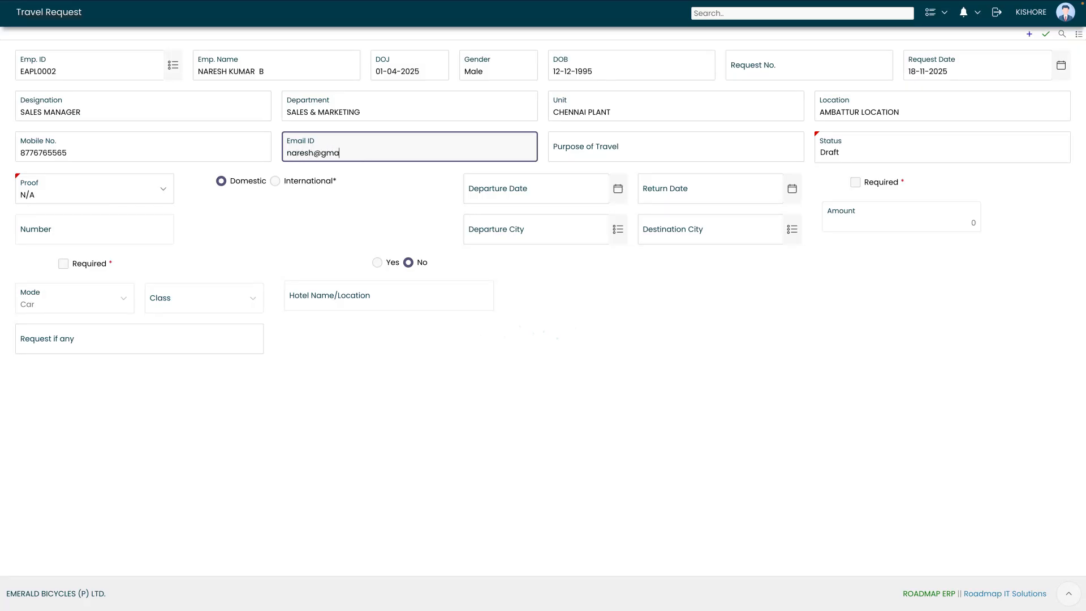
left_click(636, 153)
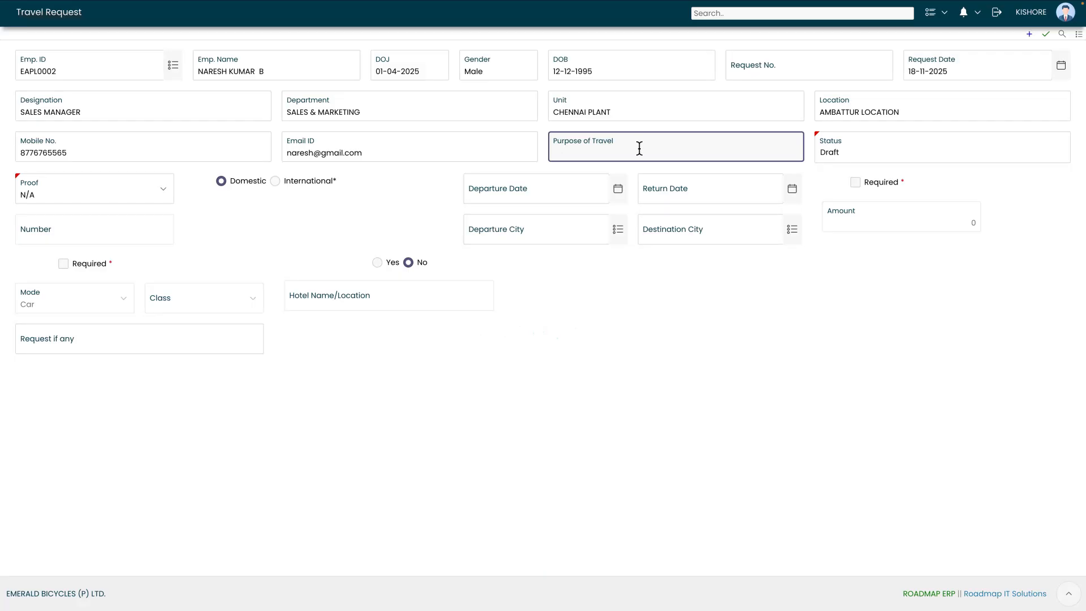
type("Client Meeting")
- Choose Aadhaar as the proof type and enter the Aadhaar number
left_click(79, 193)
left_click(211, 217)
left_click(60, 185)
left_click(50, 205)
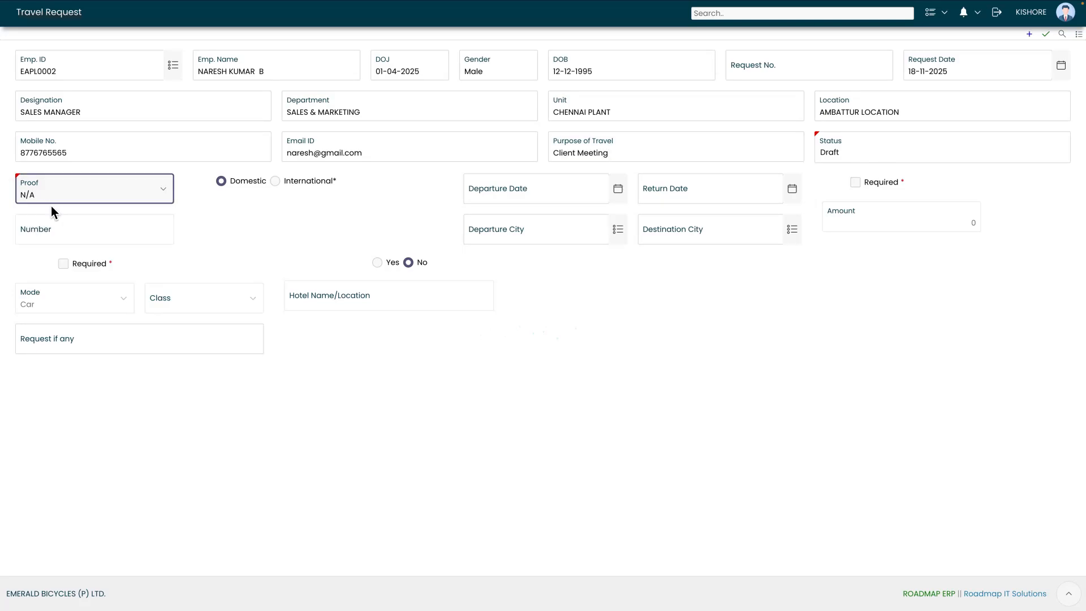
left_click(54, 226)
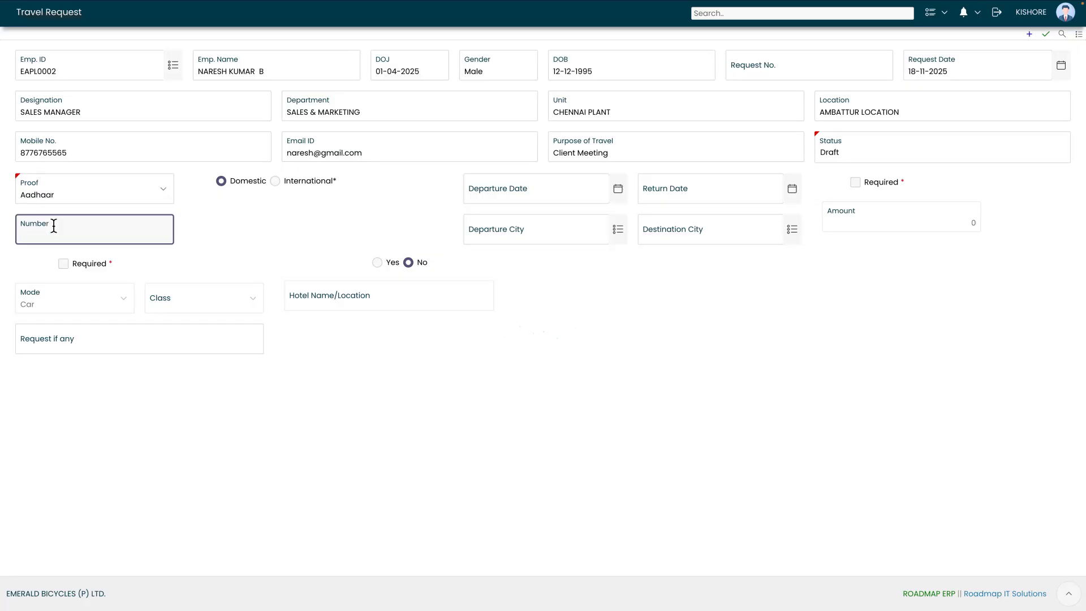
left_click(246, 225)
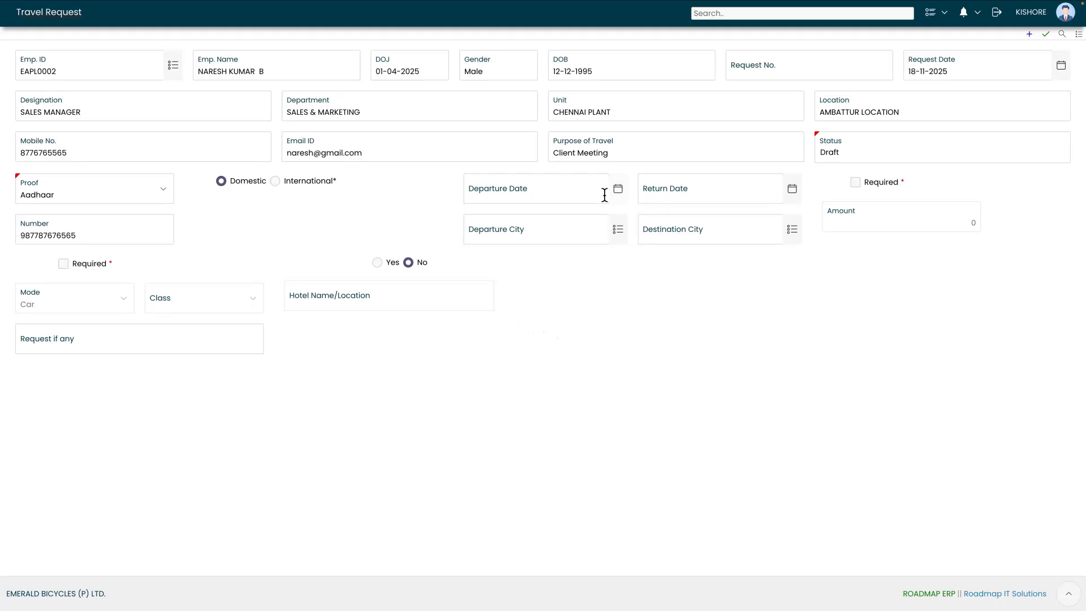
- Set the departure date to 21-11-2025
left_click(494, 202)
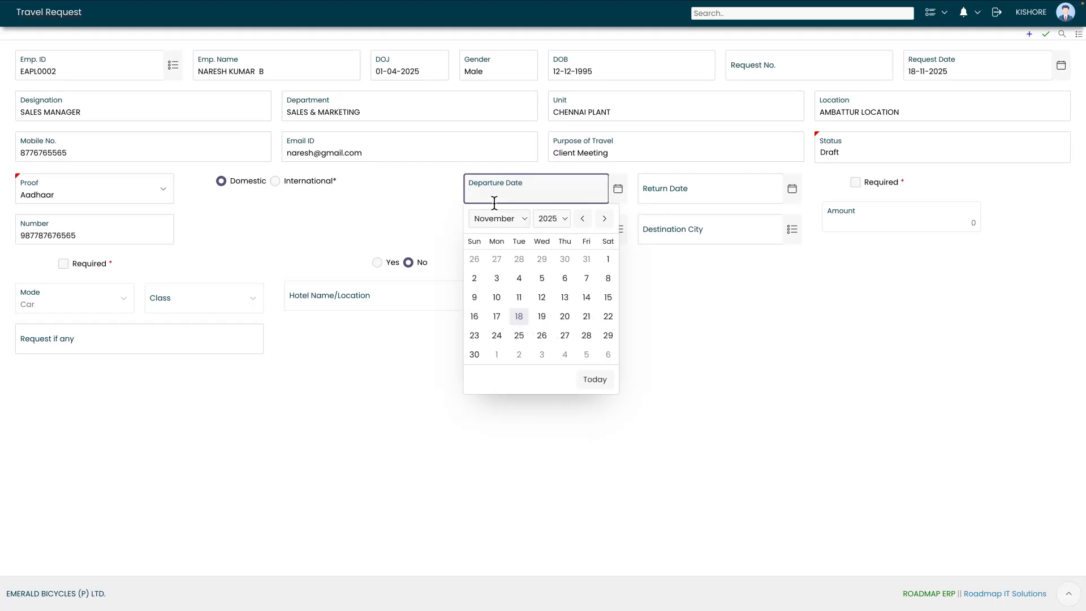
left_click(490, 216)
left_click(361, 192)
left_click(617, 197)
left_click(496, 219)
left_click(494, 220)
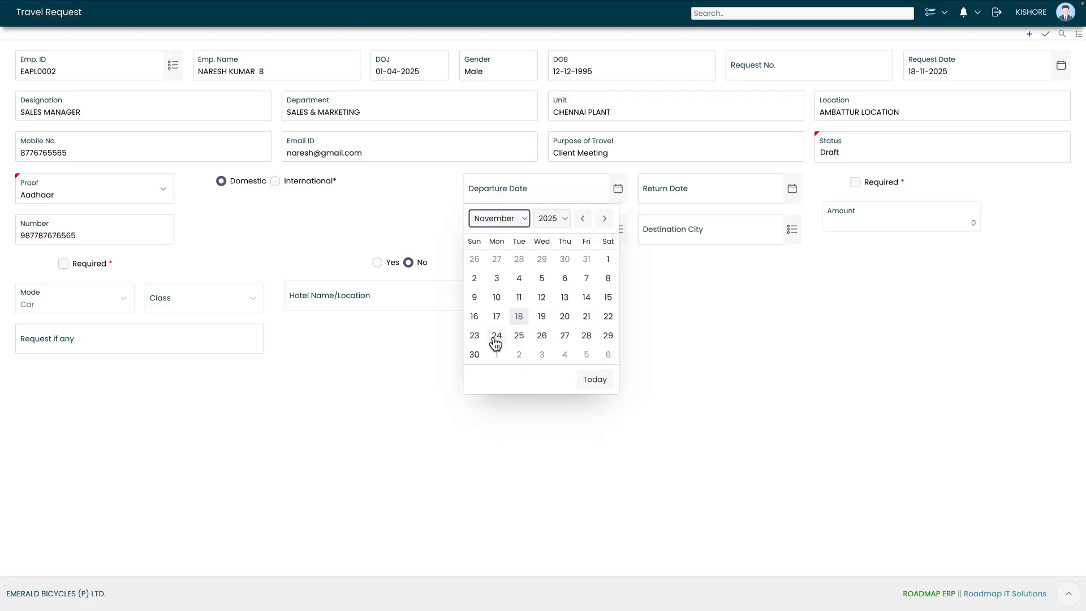
left_click(585, 322)
- Set the return date to 23-11-2025
left_click(682, 194)
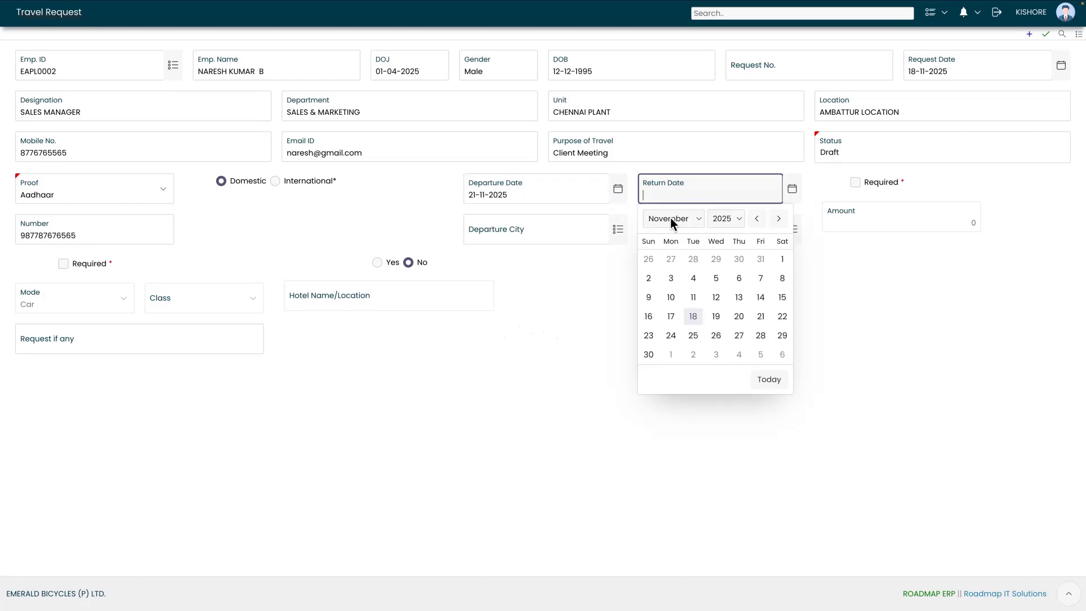
left_click(670, 218)
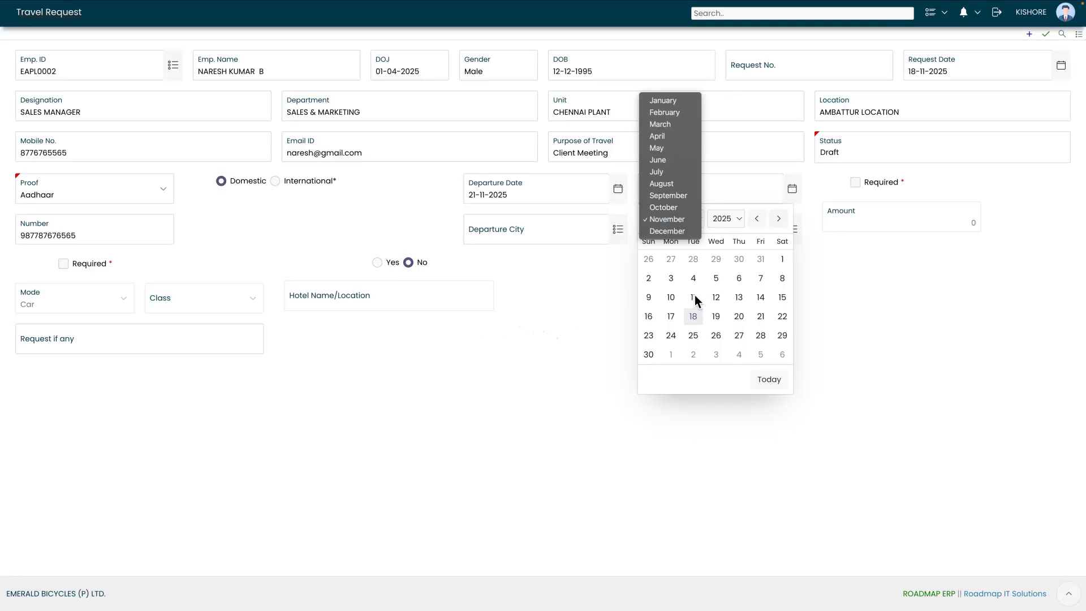
left_click(652, 335)
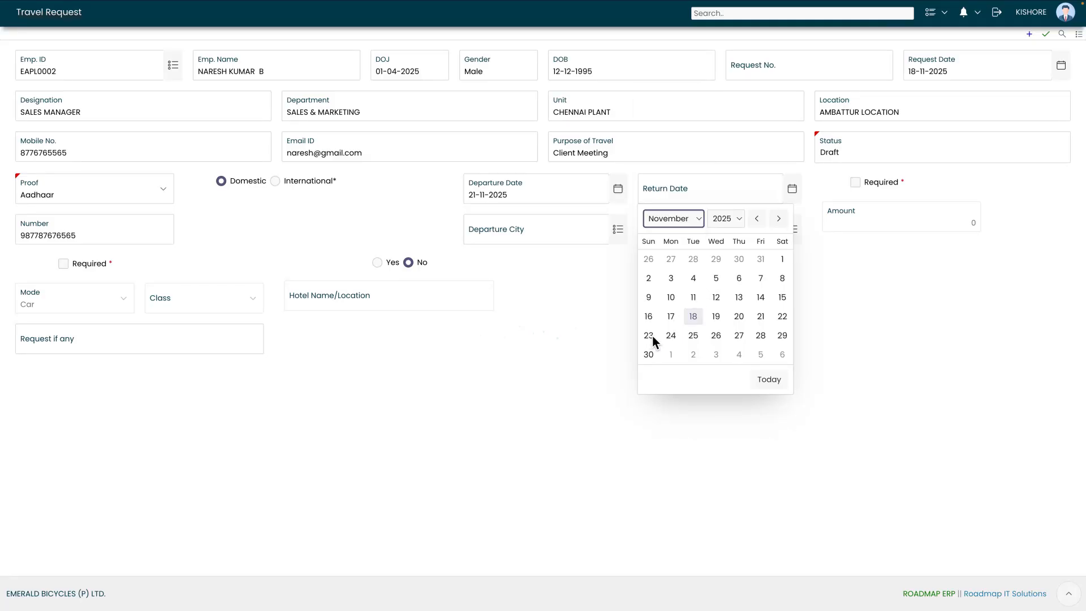
left_click(653, 335)
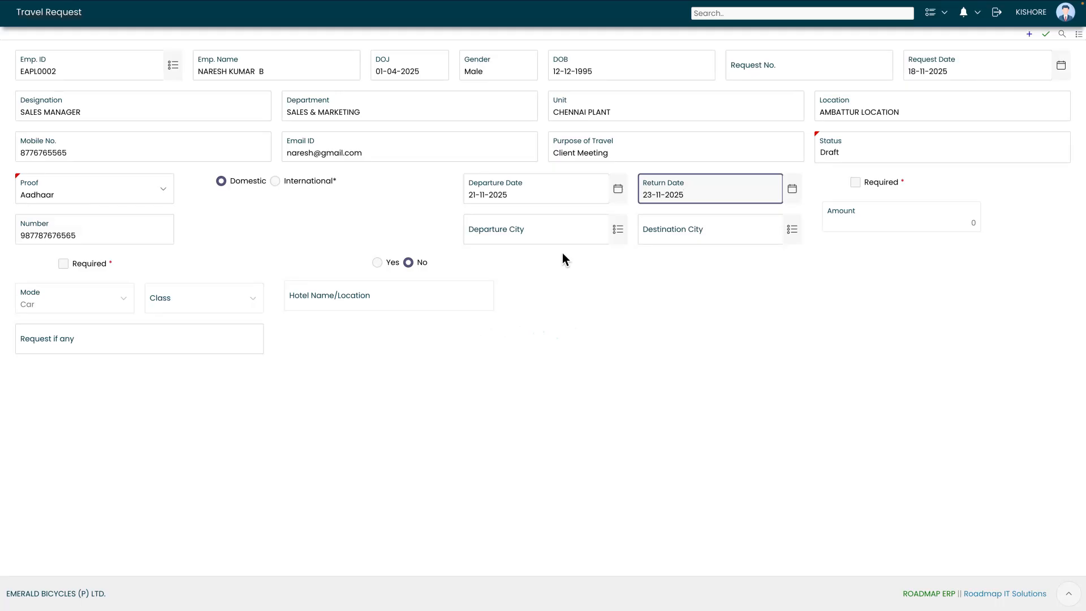
left_click(546, 230)
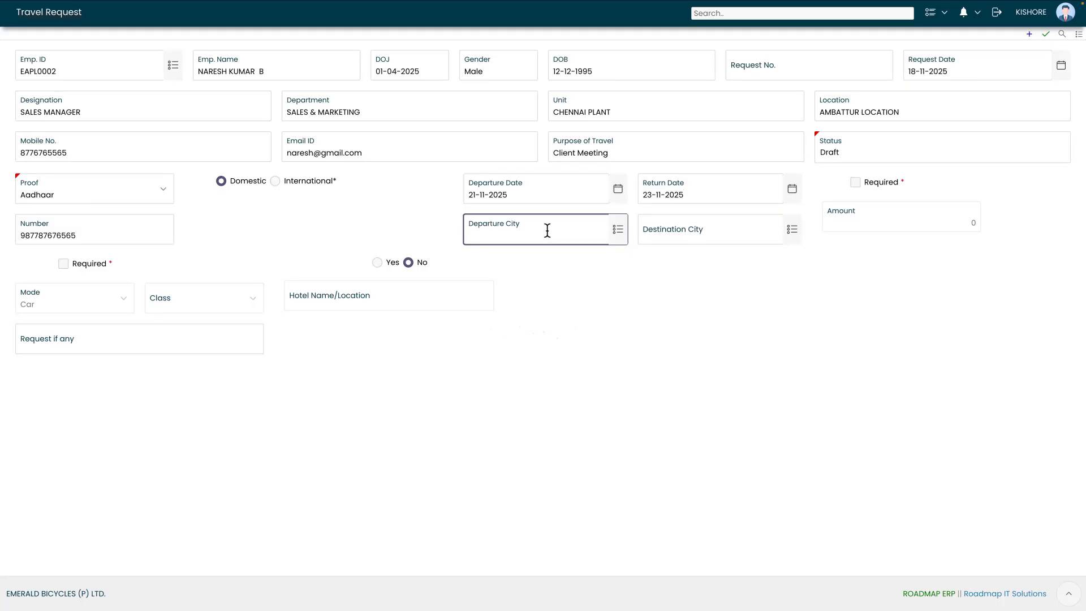
- Set the departure city to CHENNAI and the destination city to BANGALORE
left_click(615, 232)
type("chennai")
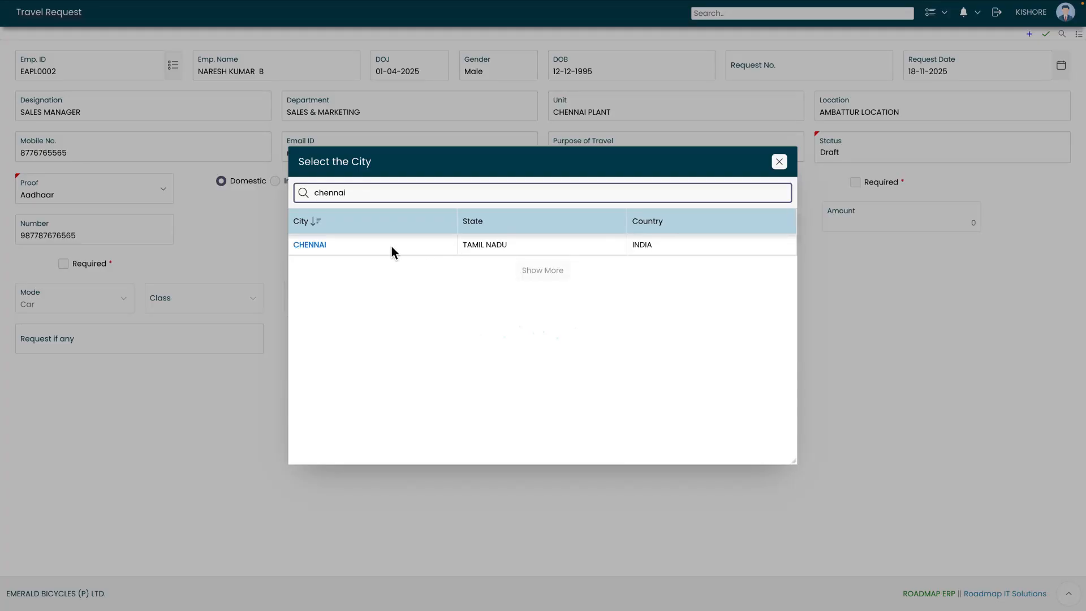
left_click(394, 251)
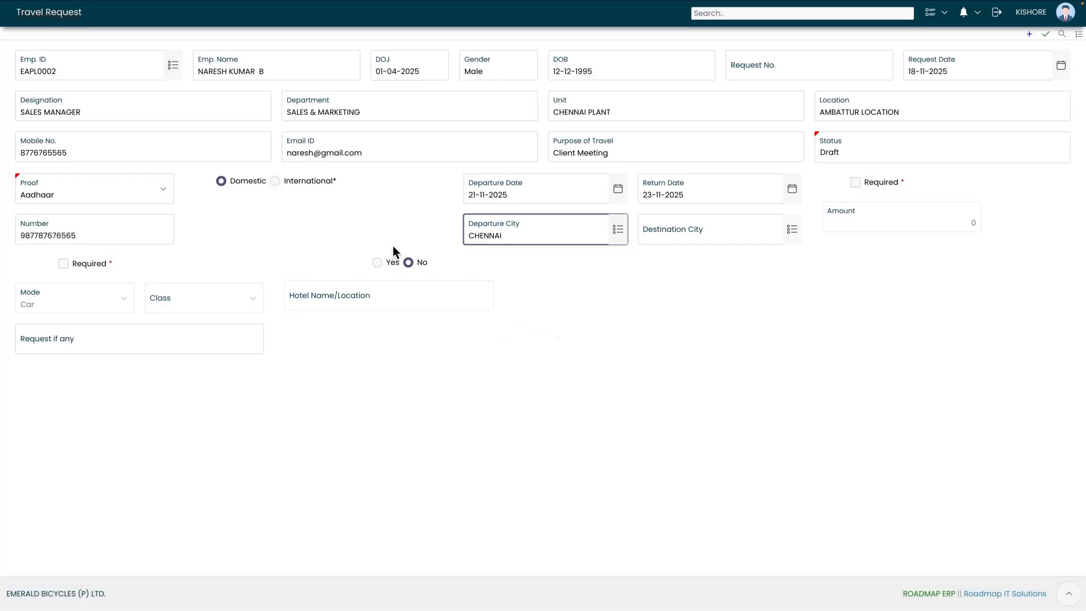
left_click(699, 229)
left_click(792, 230)
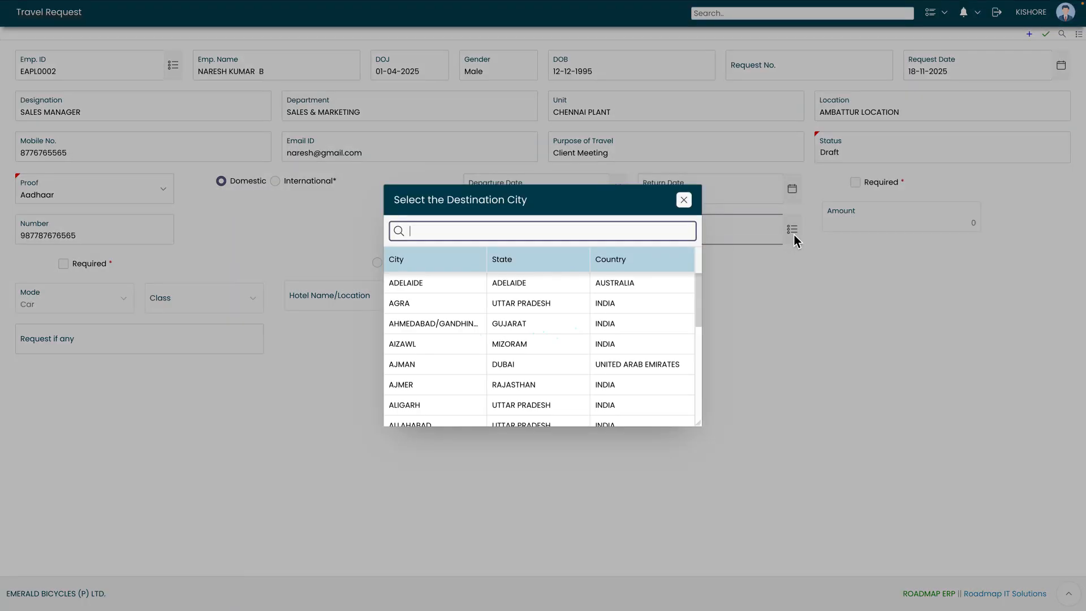
type("banaga")
key("BackSpace")
key("BackSpace")
key("BackSpace")
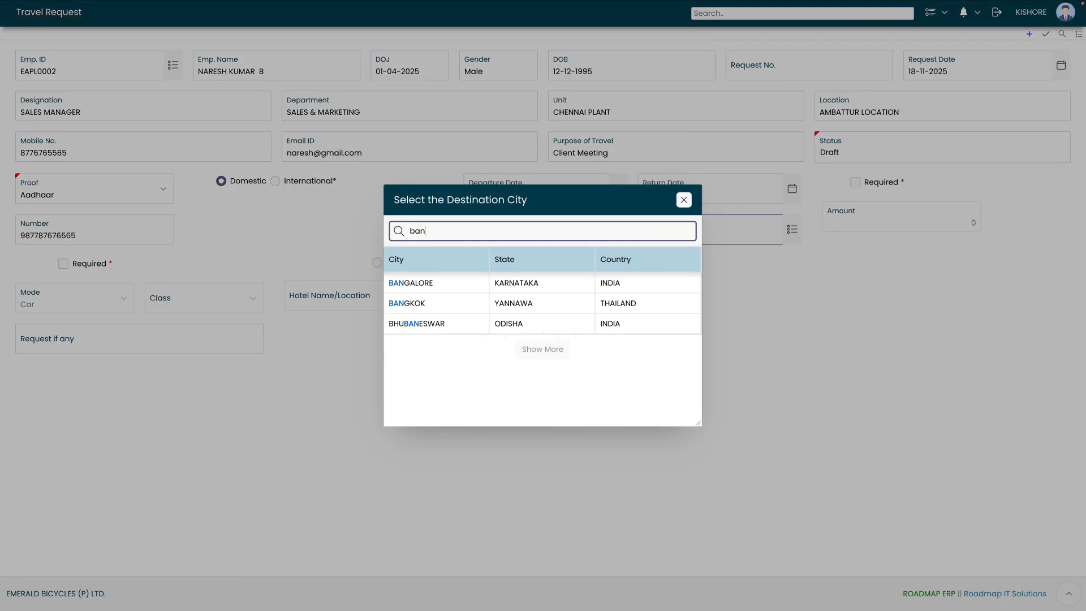
left_click(437, 291)
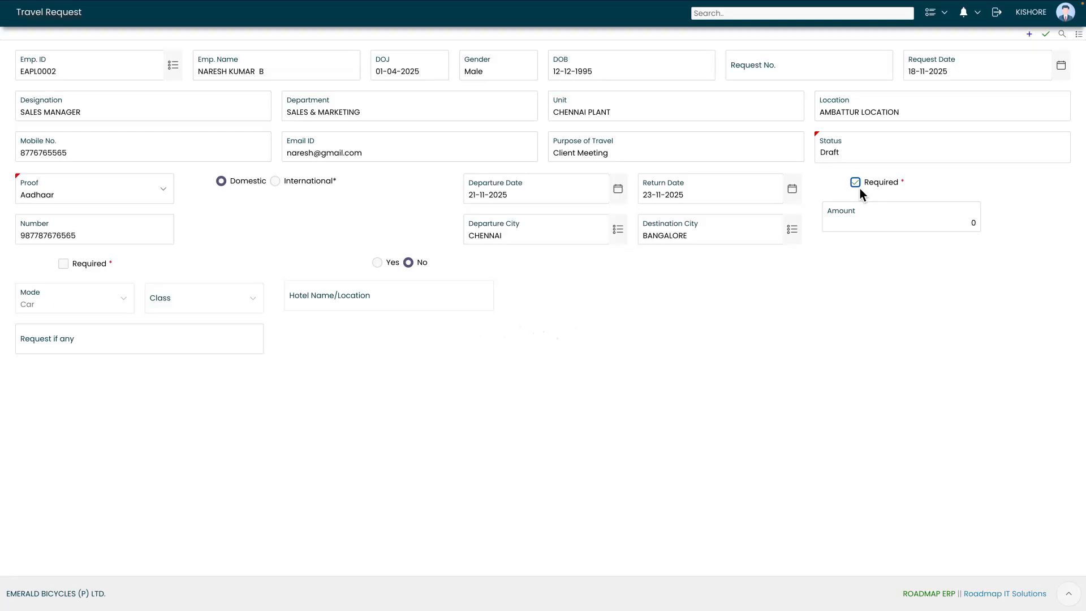
- Replace the zero amount with 5000
left_click(854, 222)
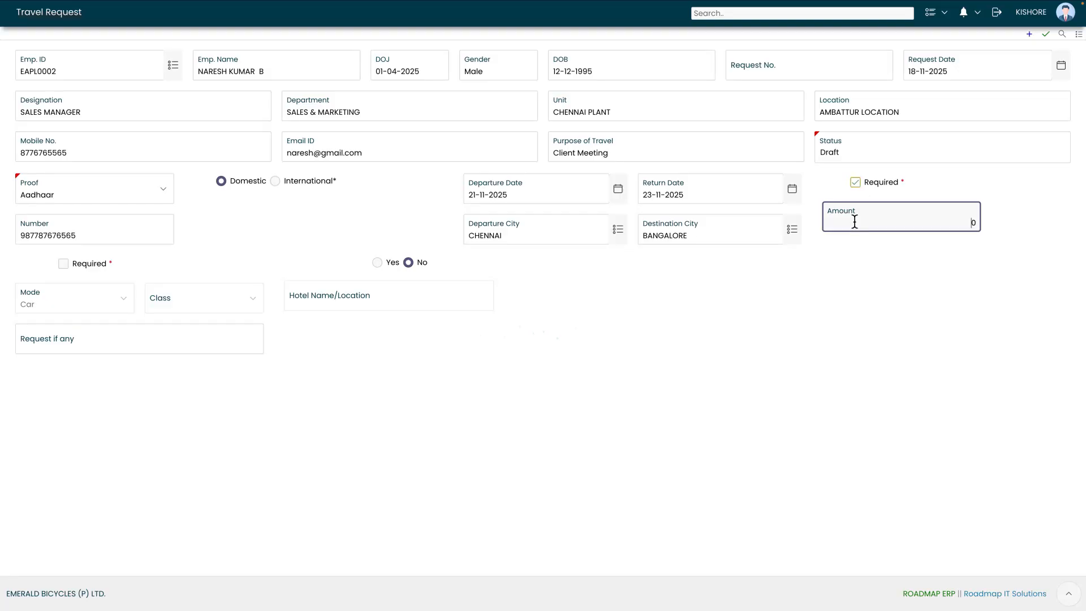
double_click(973, 222)
type("5000")
left_click(32, 279)
- Mark travel as required by Train in General Class and save the request
left_click(65, 269)
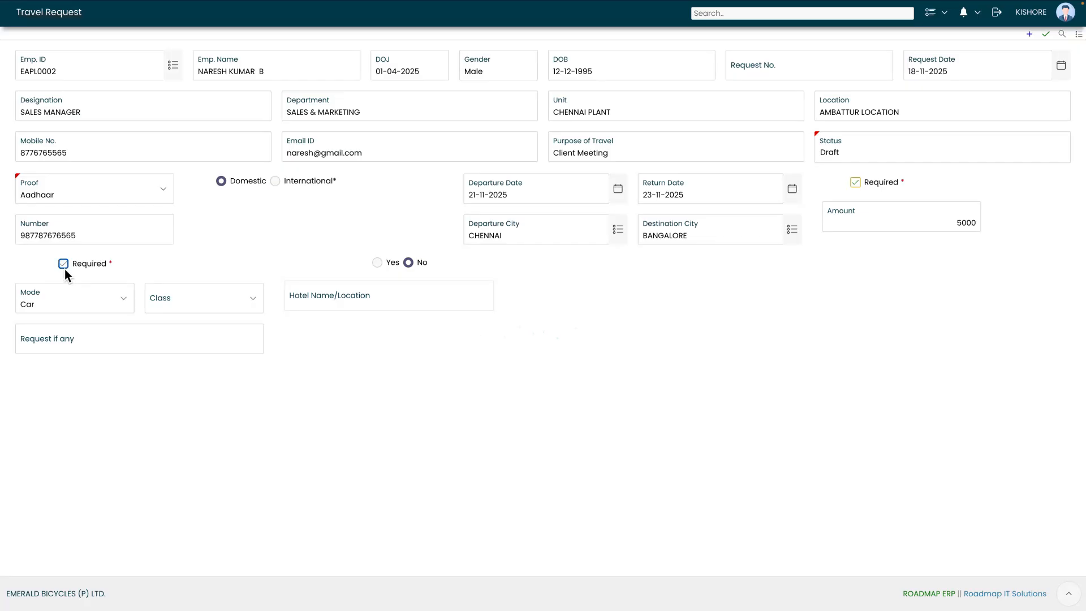
left_click(62, 297)
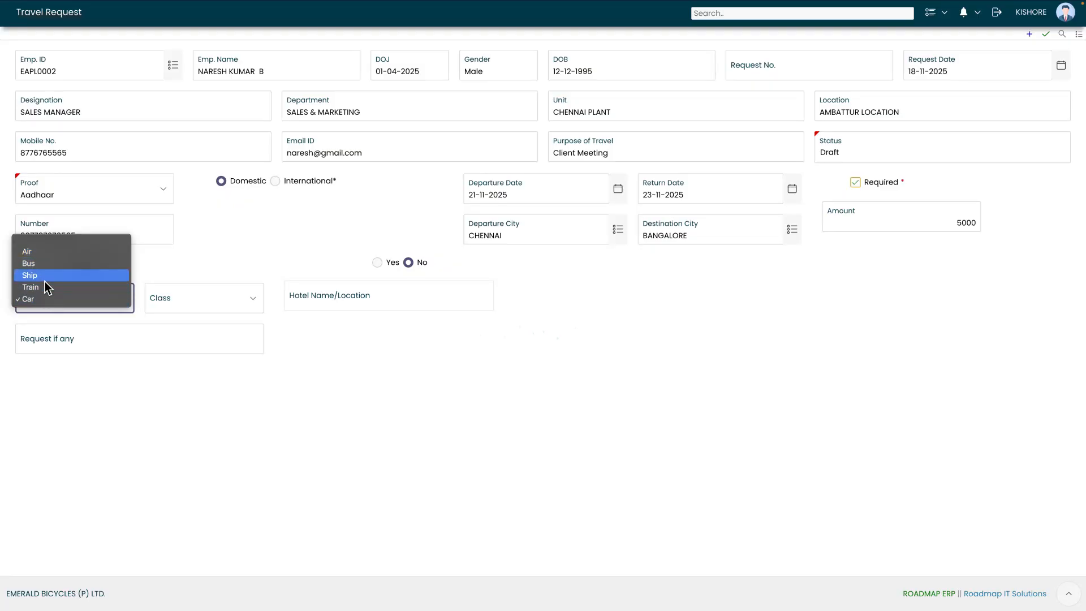
left_click(42, 288)
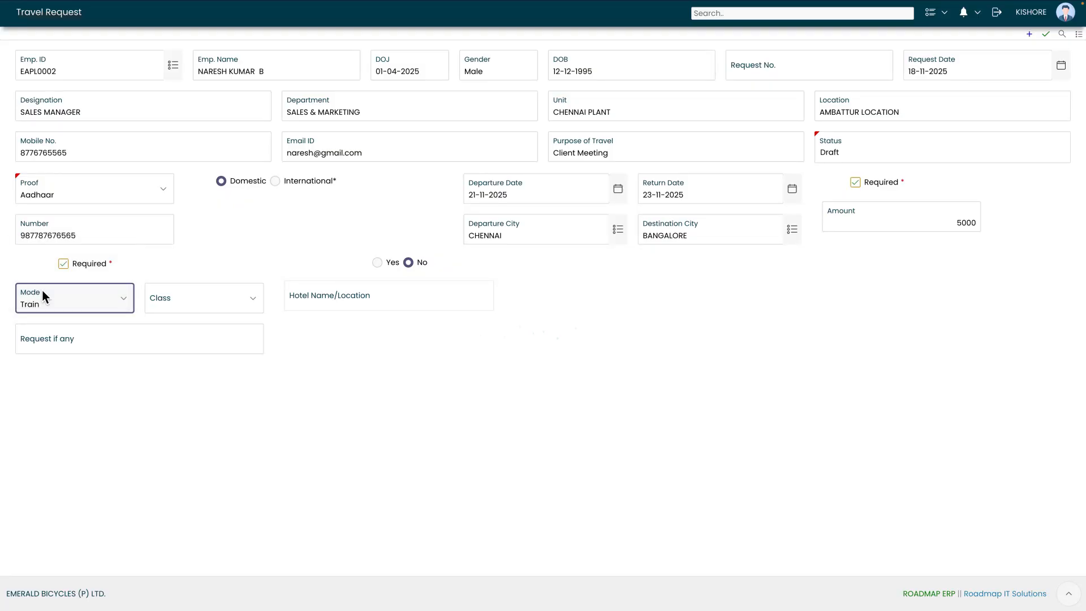
left_click(225, 306)
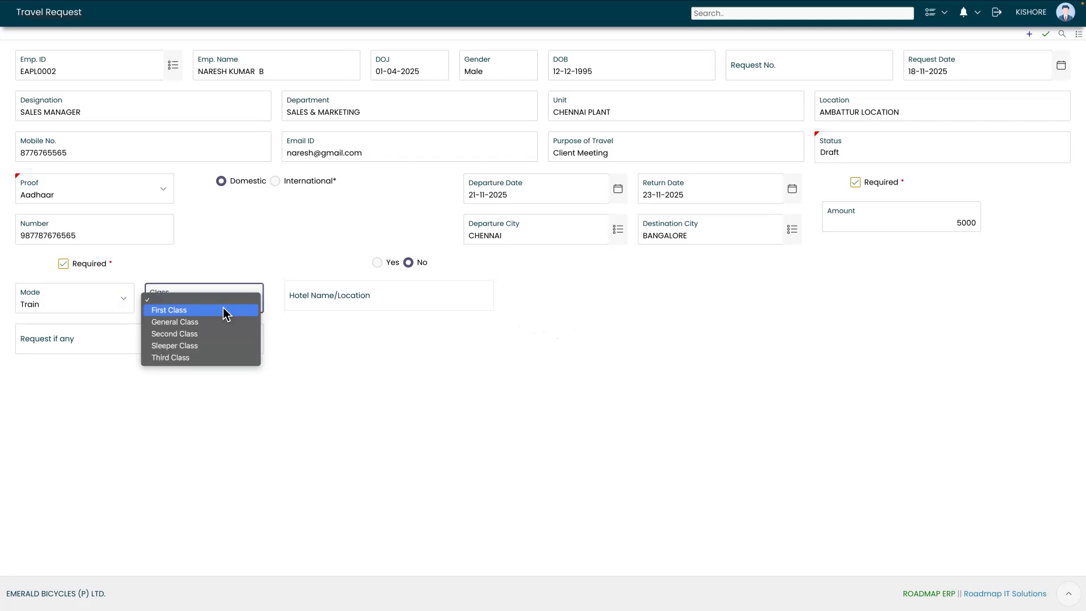
left_click(186, 327)
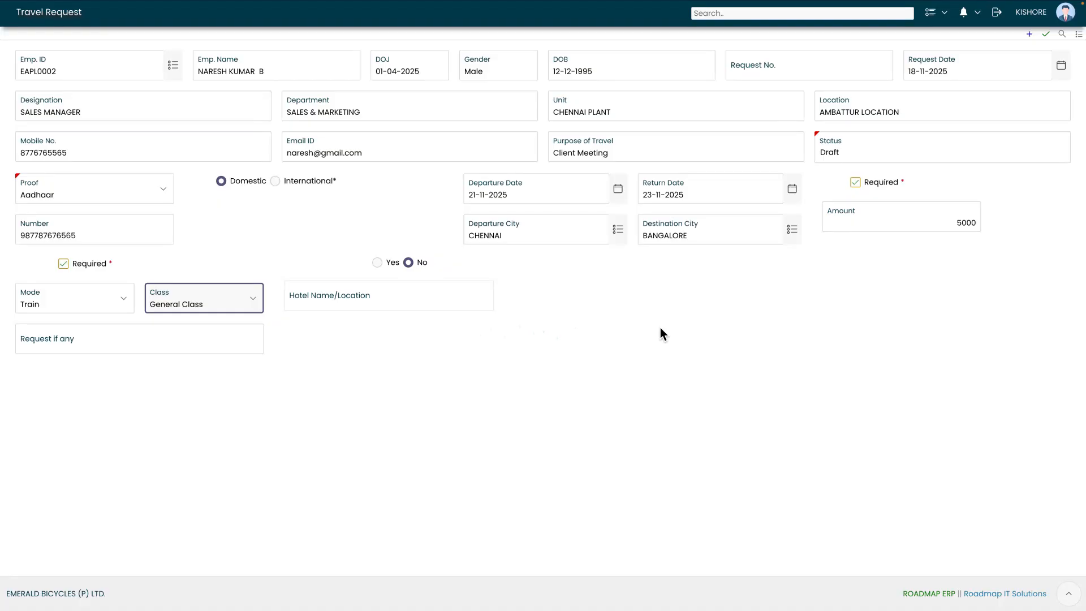
left_click(1045, 37)
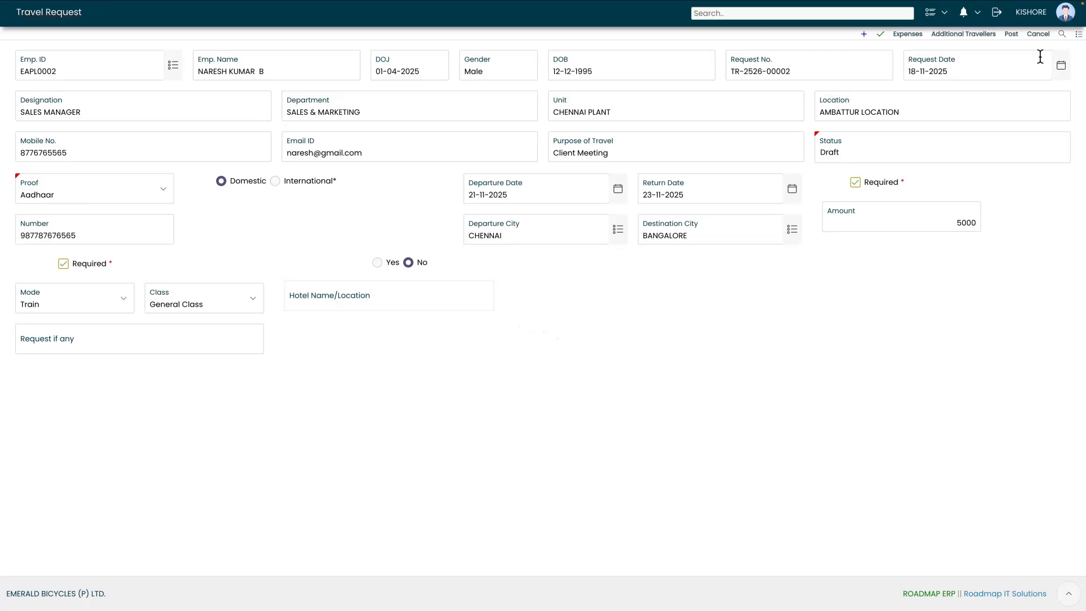
- Add and save a BREAKFAST-TR expense line of 500 with reference 'BreakFast'
left_click(905, 37)
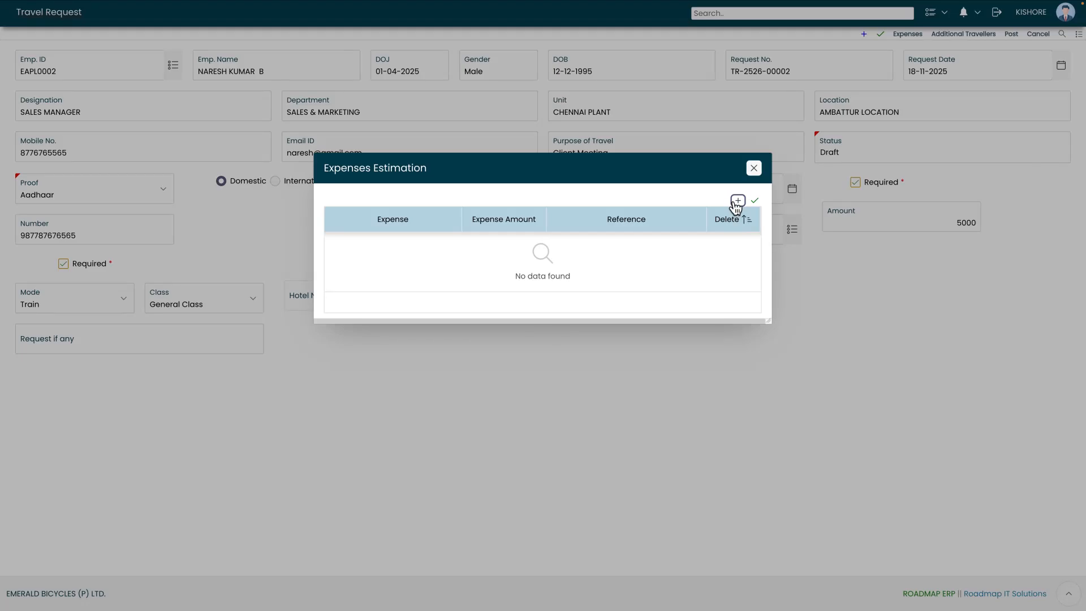
left_click(737, 201)
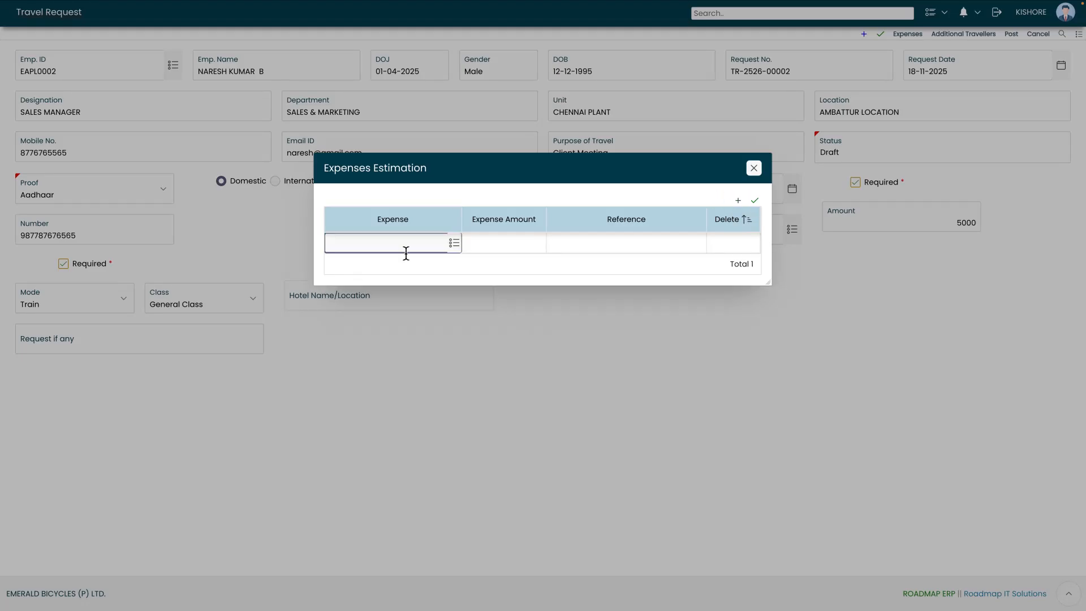
left_click(454, 243)
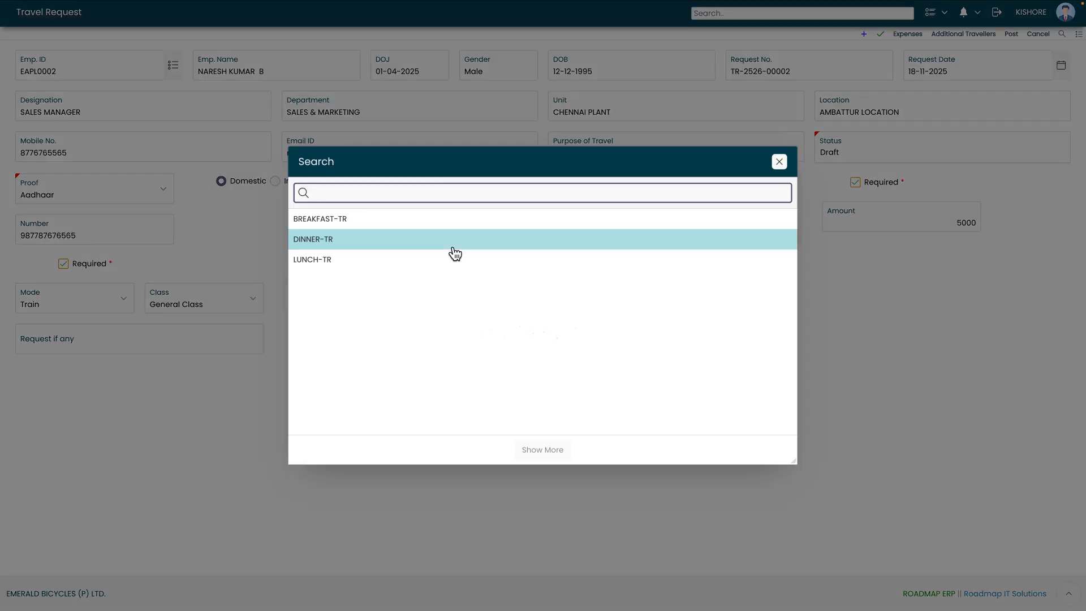
left_click(320, 219)
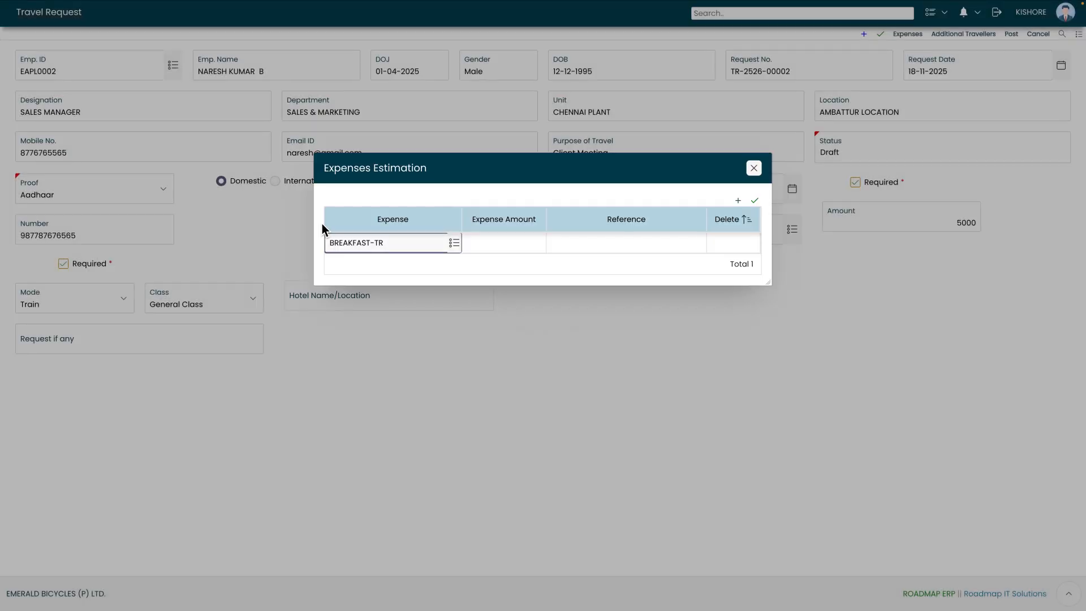
left_click(495, 250)
type("500")
left_click(603, 242)
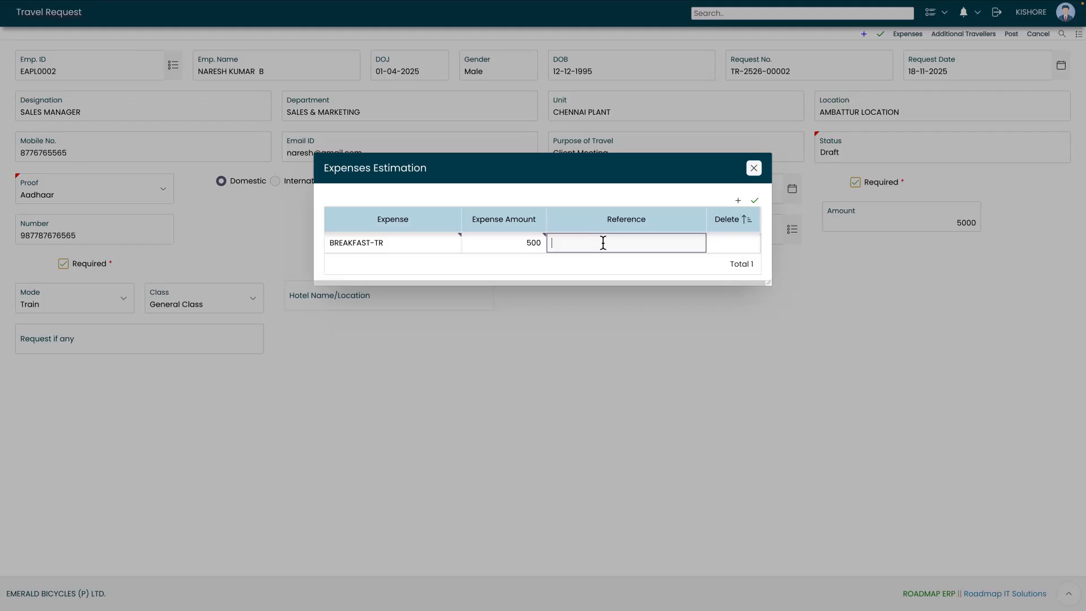
type("BreakFast")
left_click(754, 202)
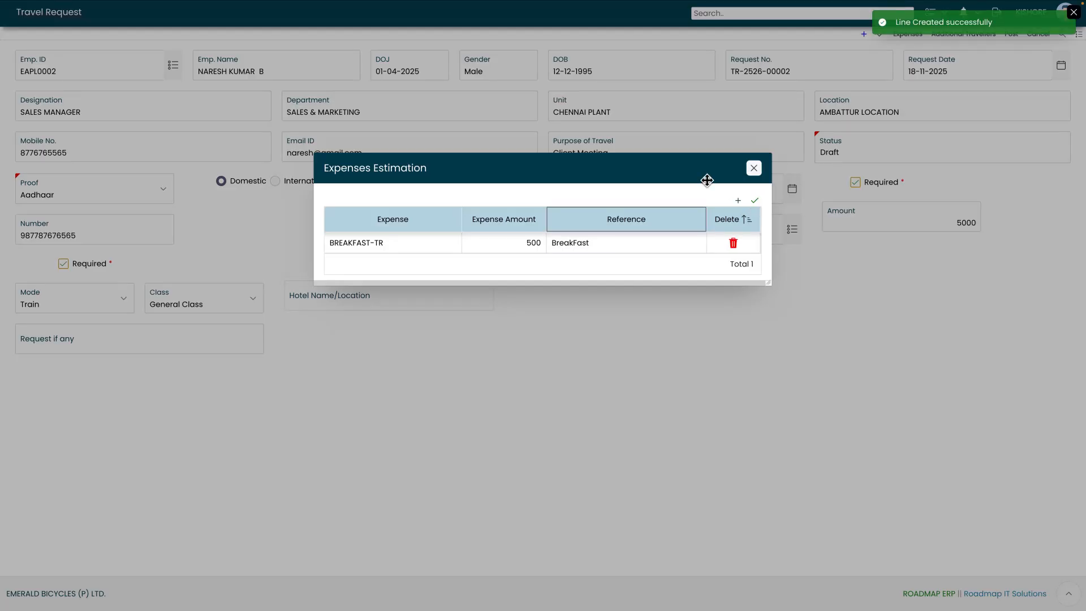
left_click(754, 168)
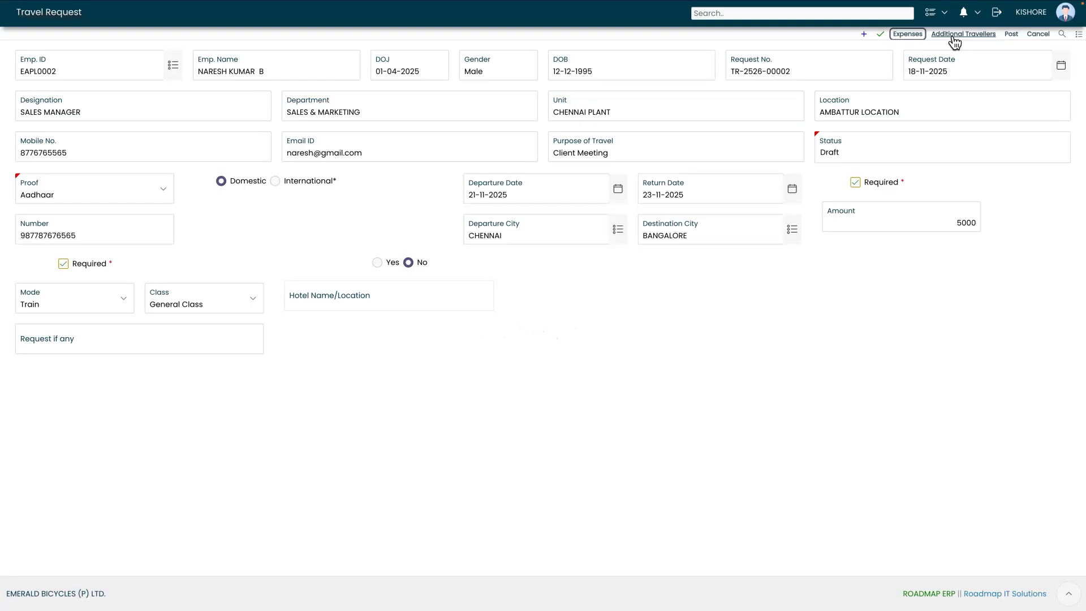
- Add and save a second employee, found through the Emp. ID lookup, as an additional traveller
left_click(953, 37)
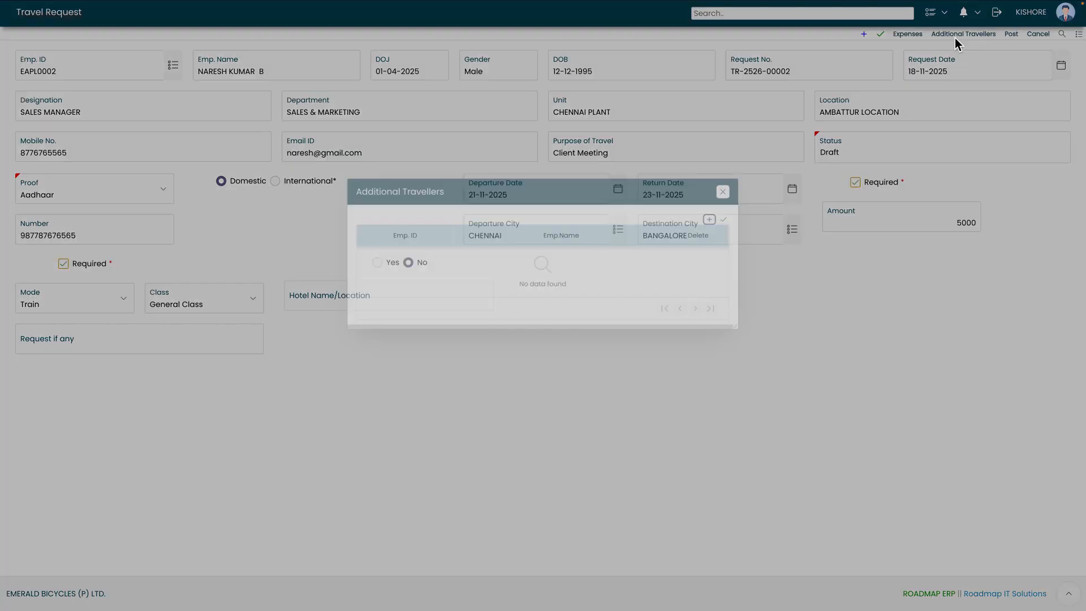
left_click(738, 201)
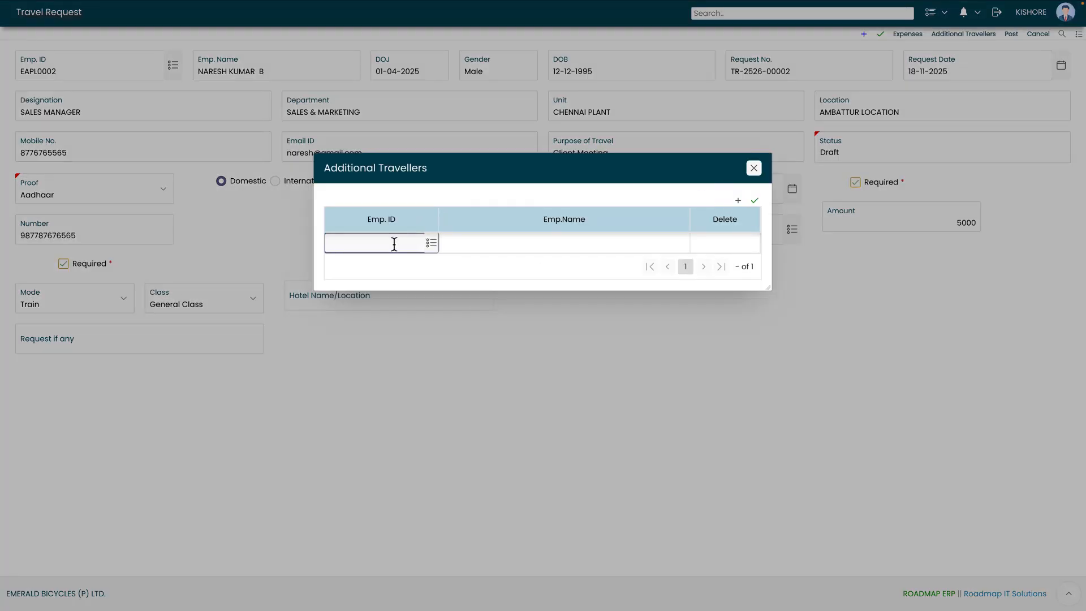
left_click(429, 245)
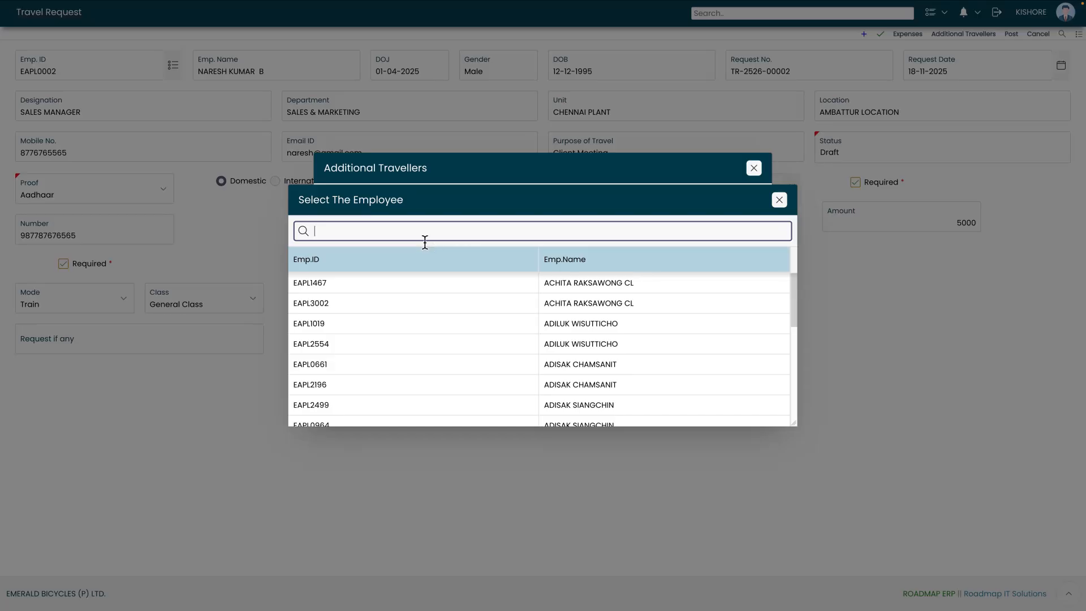
type("kart")
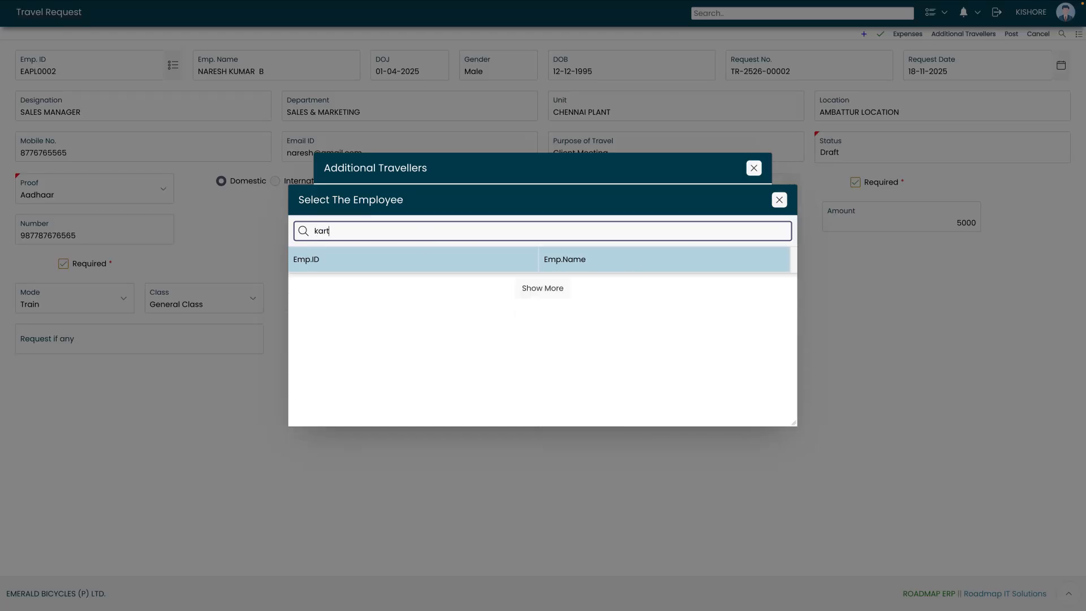
double_click(395, 286)
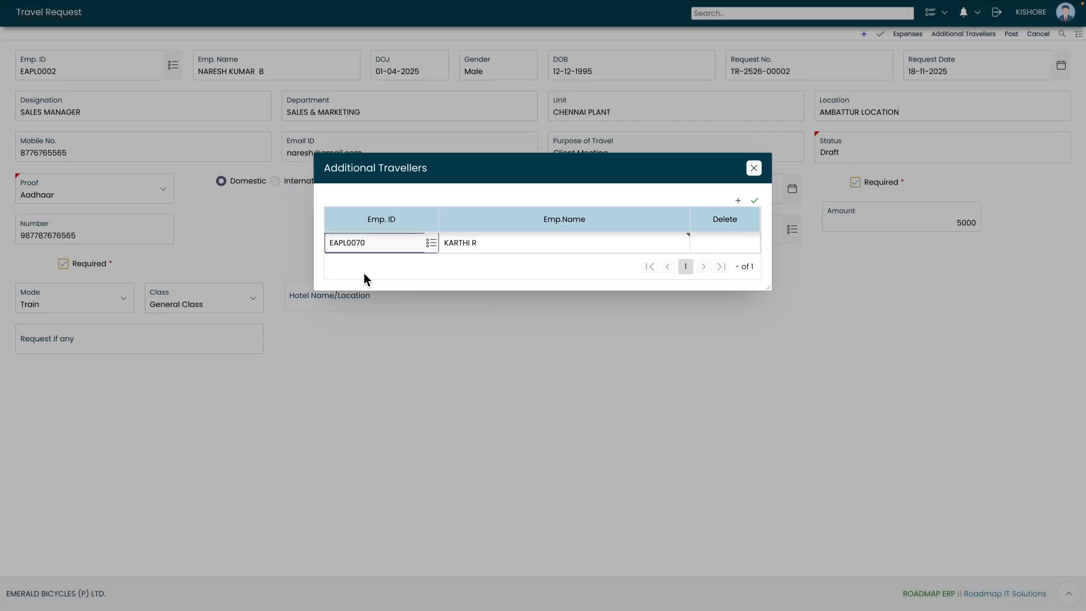
left_click(754, 201)
left_click(753, 169)
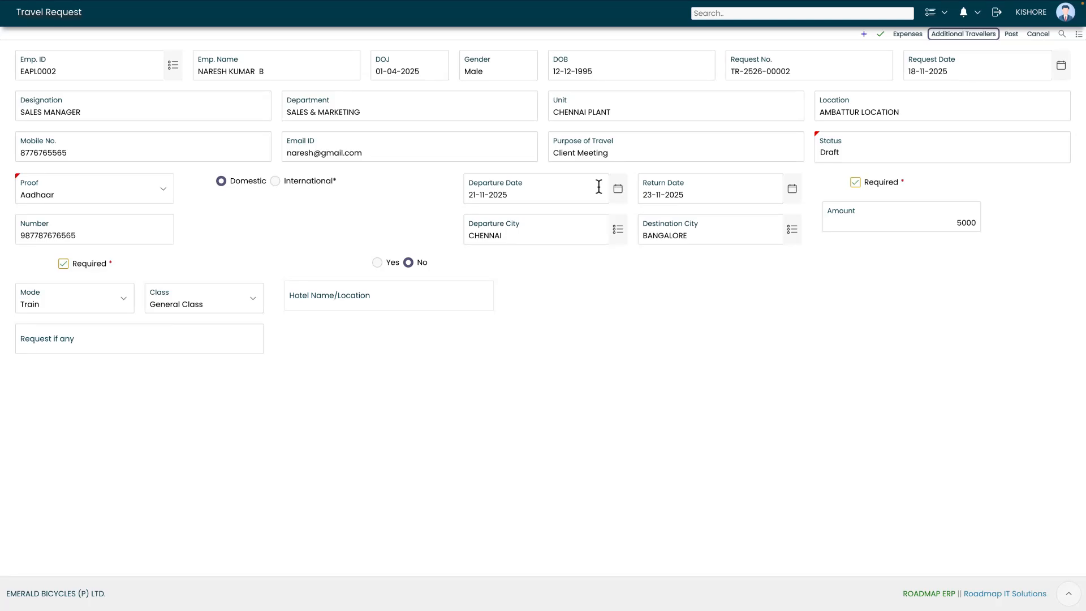
- Post the request with HIGH priority, forwarding it to ERP ADMIN for approval
left_click(1011, 36)
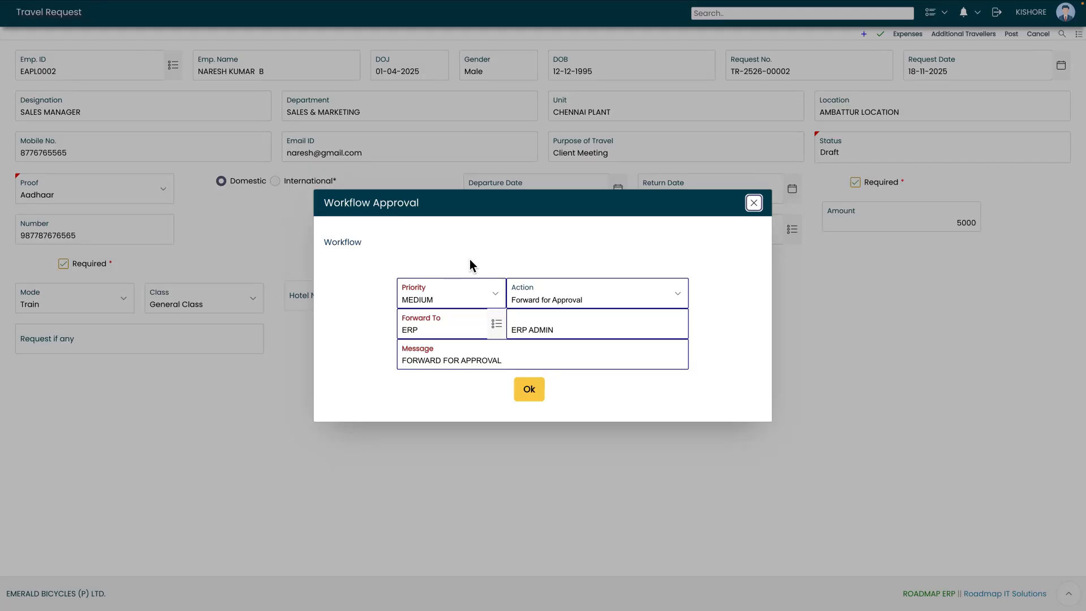
left_click(445, 291)
left_click(425, 306)
left_click(425, 291)
left_click(424, 273)
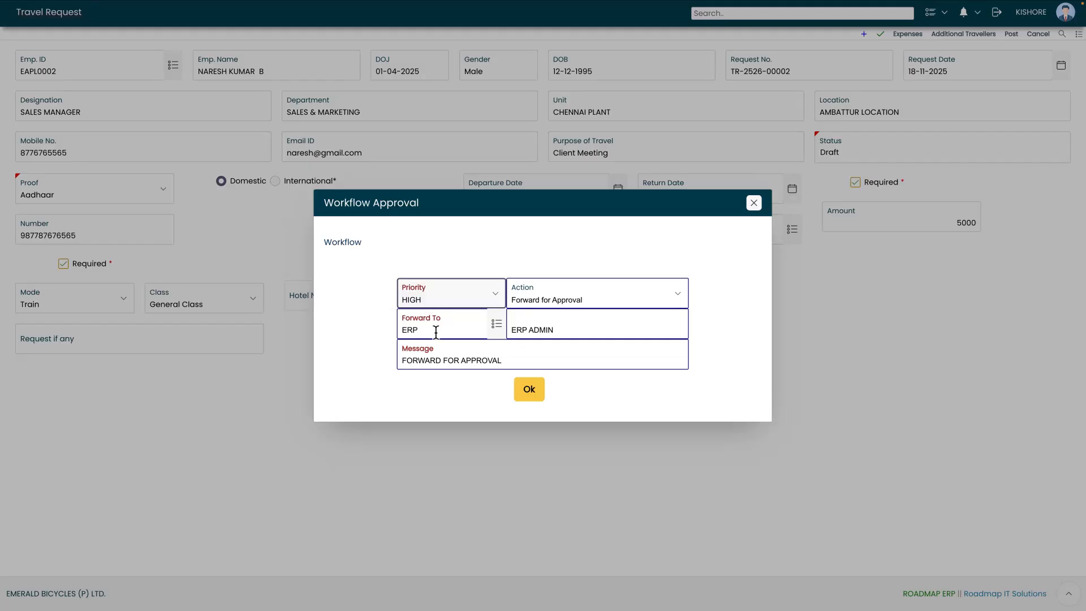
left_click(496, 324)
double_click(419, 290)
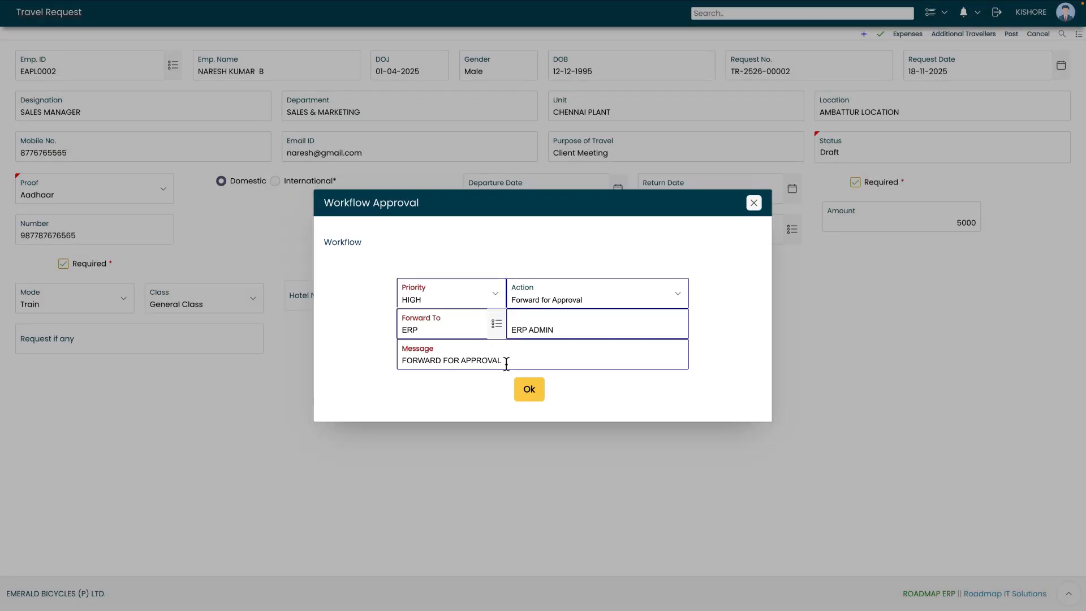
left_click(530, 387)
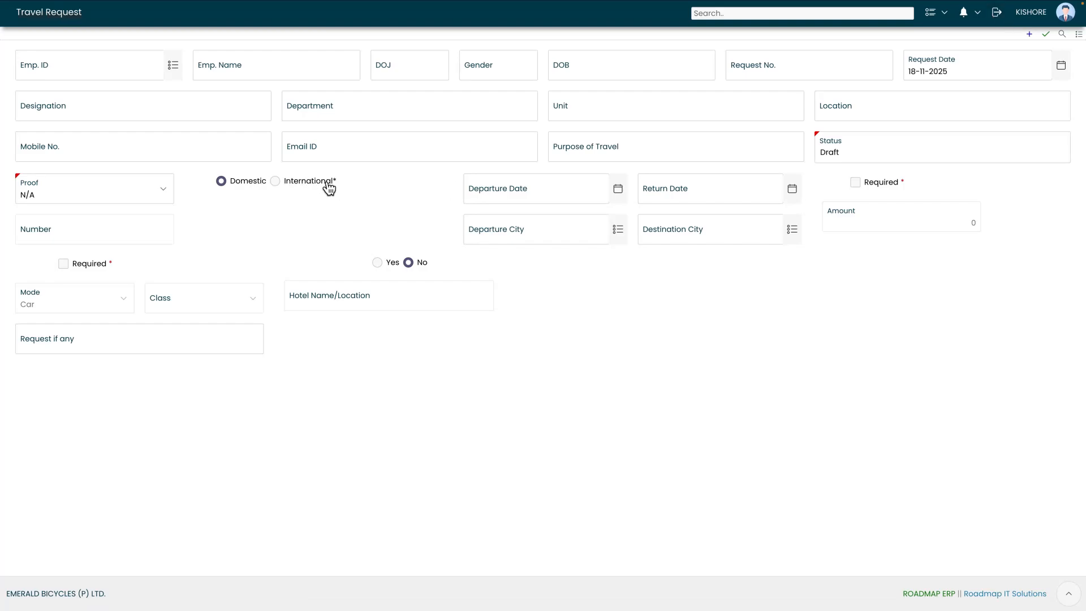
- Log in with the ERP admin username and password
left_click(999, 21)
type("EBPLADMIN")
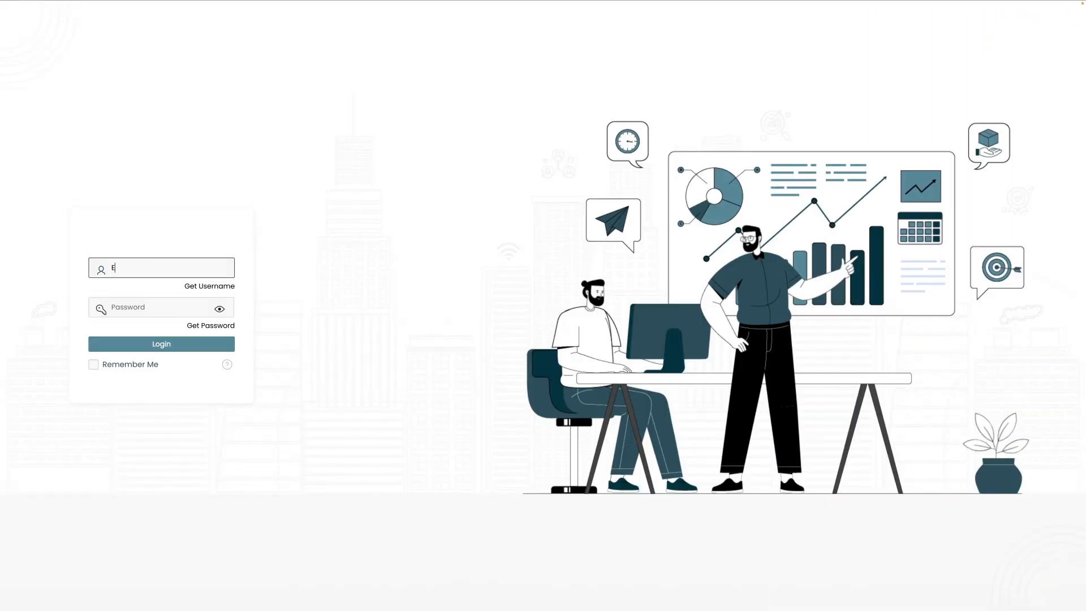
left_click(144, 309)
type("•••••••")
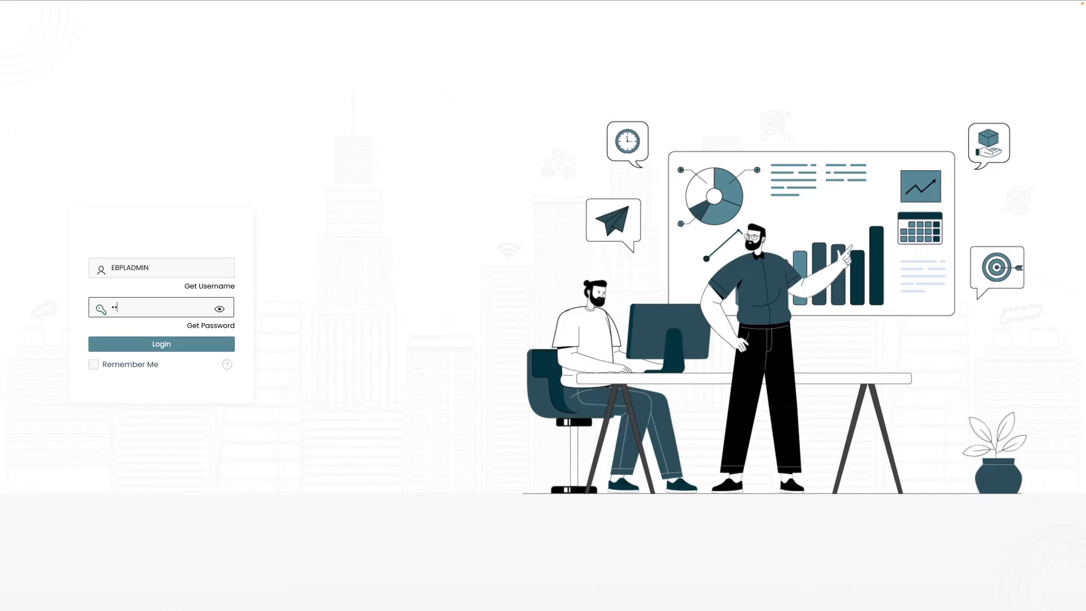
type("••")
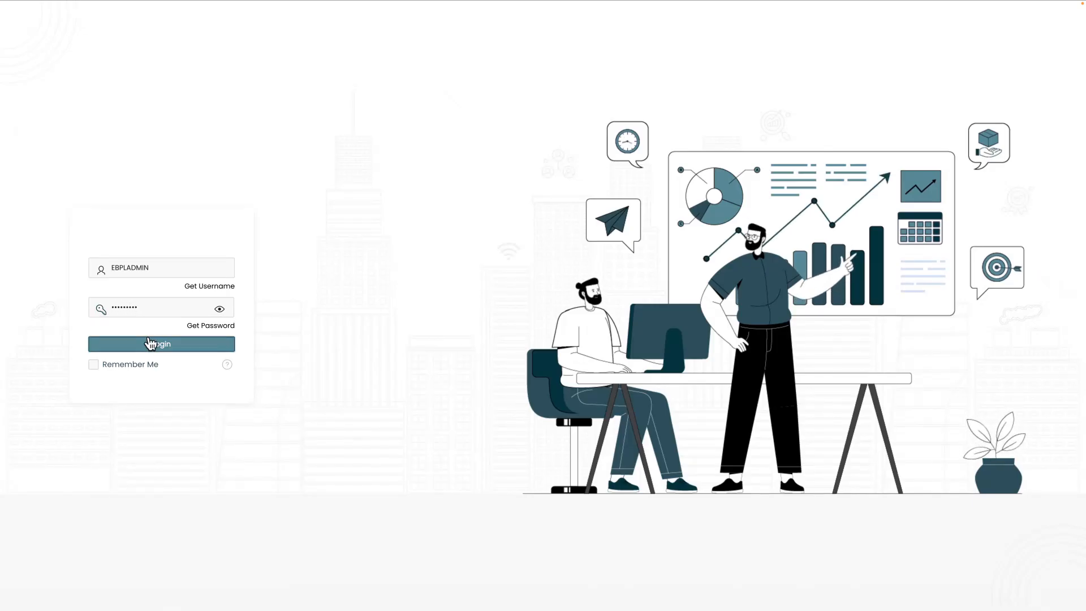
left_click(150, 344)
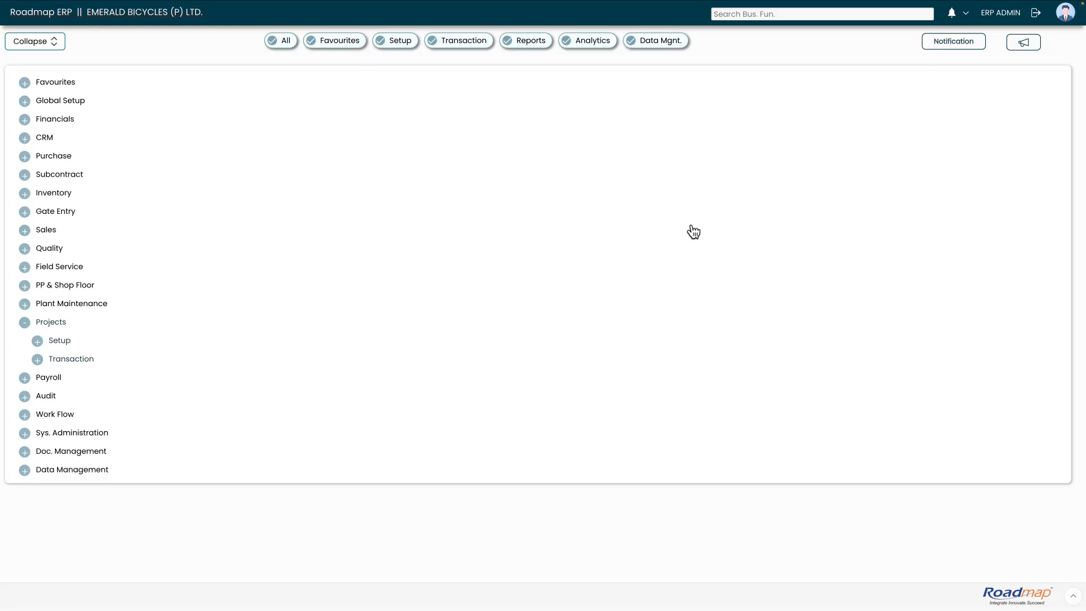
- Open Approvals from the notifications, mark the TRAVEL REQUEST row, and process it
left_click(964, 17)
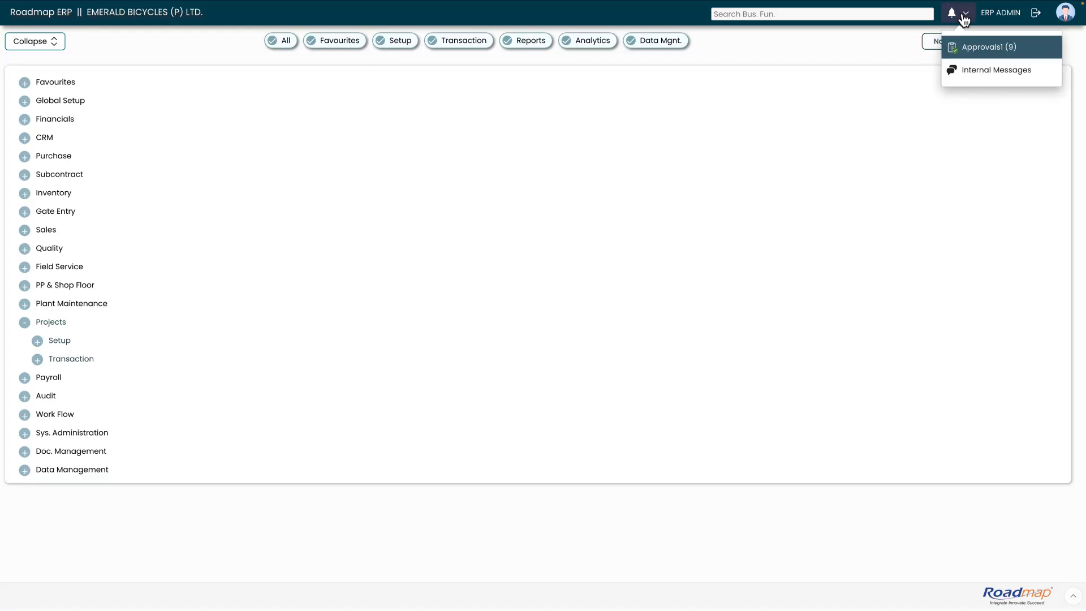
left_click(984, 50)
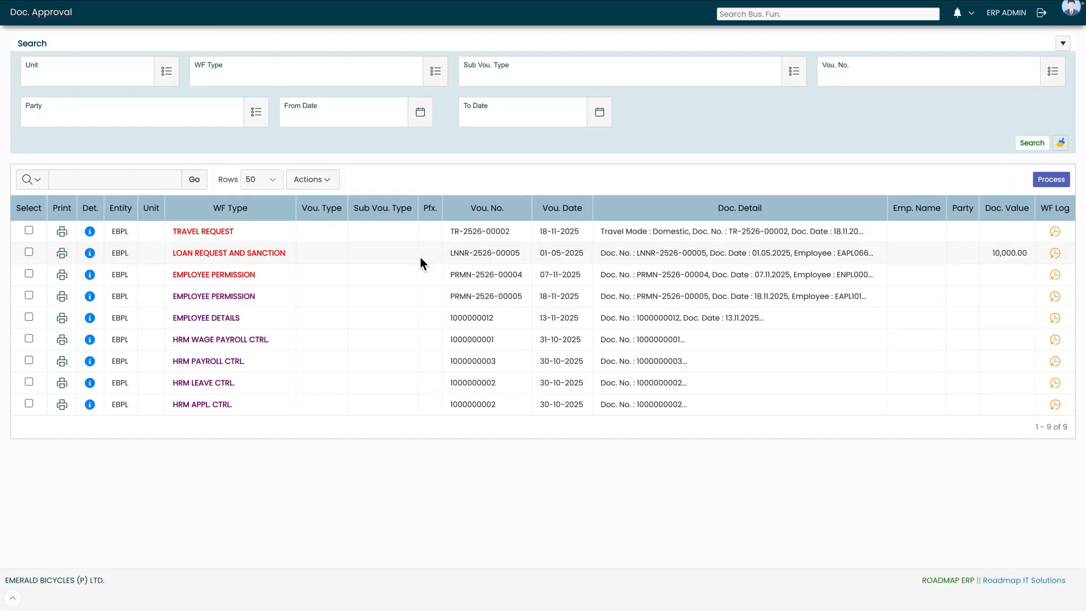
left_click_drag(173, 233, 241, 238)
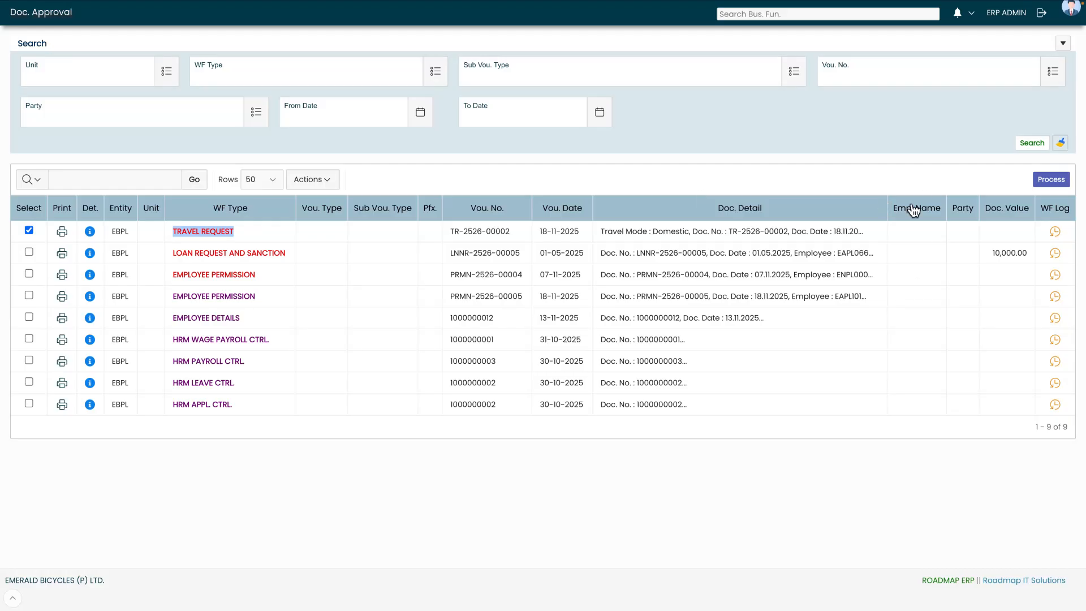
left_click(1050, 181)
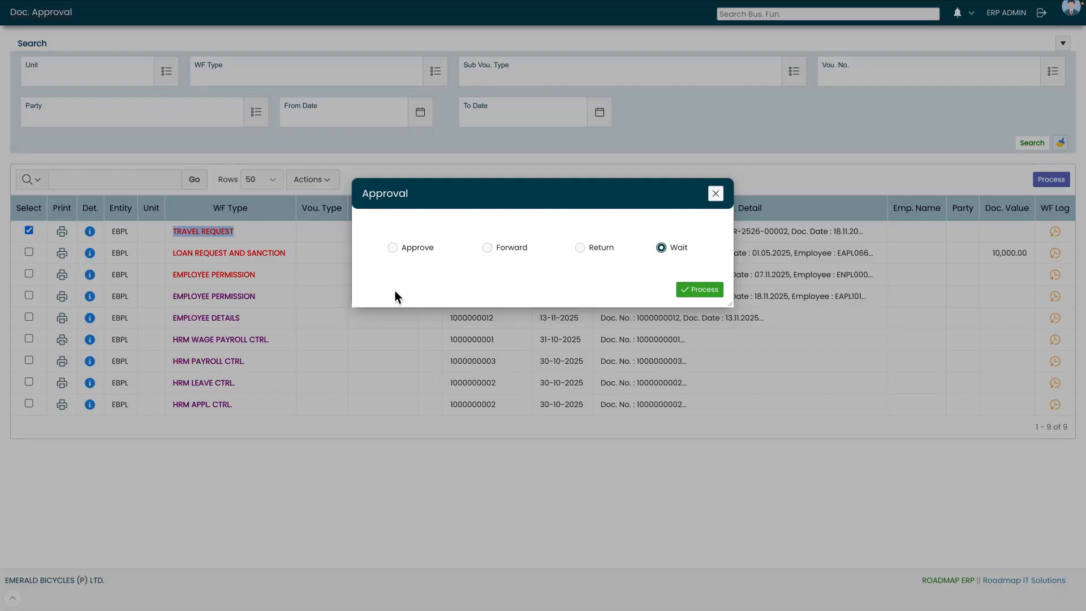
- Approve the Client Meeting travel request in the Approval dialog and process it
left_click(406, 253)
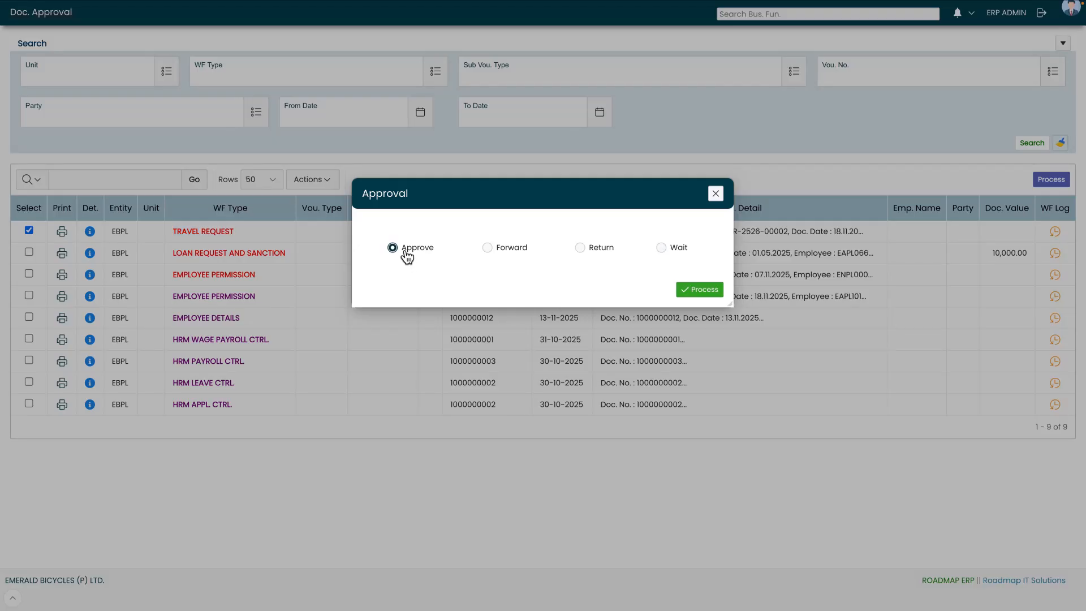
left_click(690, 294)
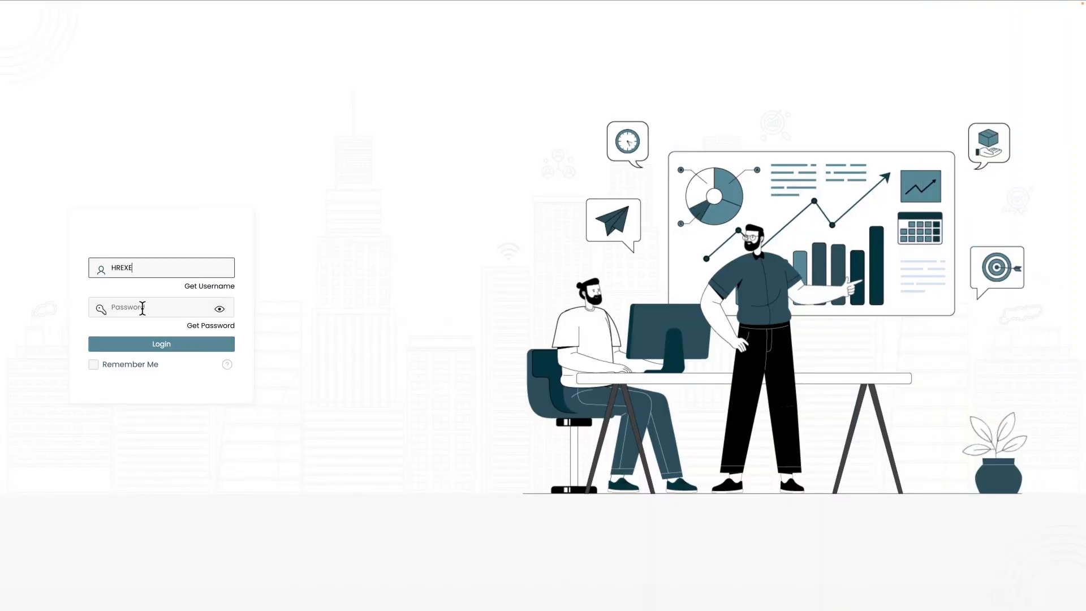
- Sign back in as the requesting employee with their password
left_click(142, 308)
type("*********")
left_click(168, 345)
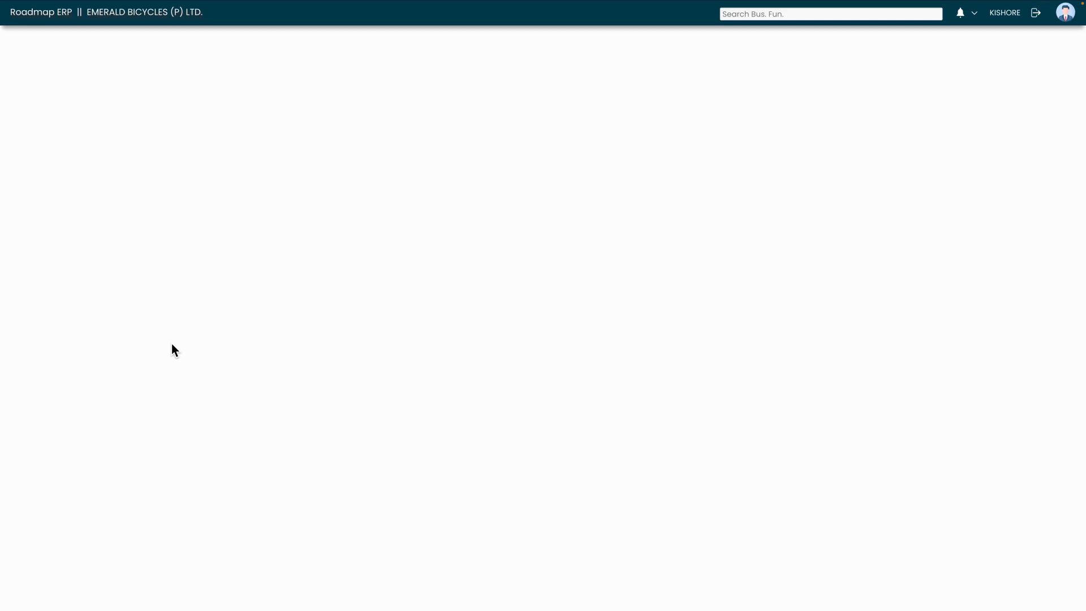
- Search travel requests under Payroll > Transaction and confirm the new request shows Approved
left_click(97, 323)
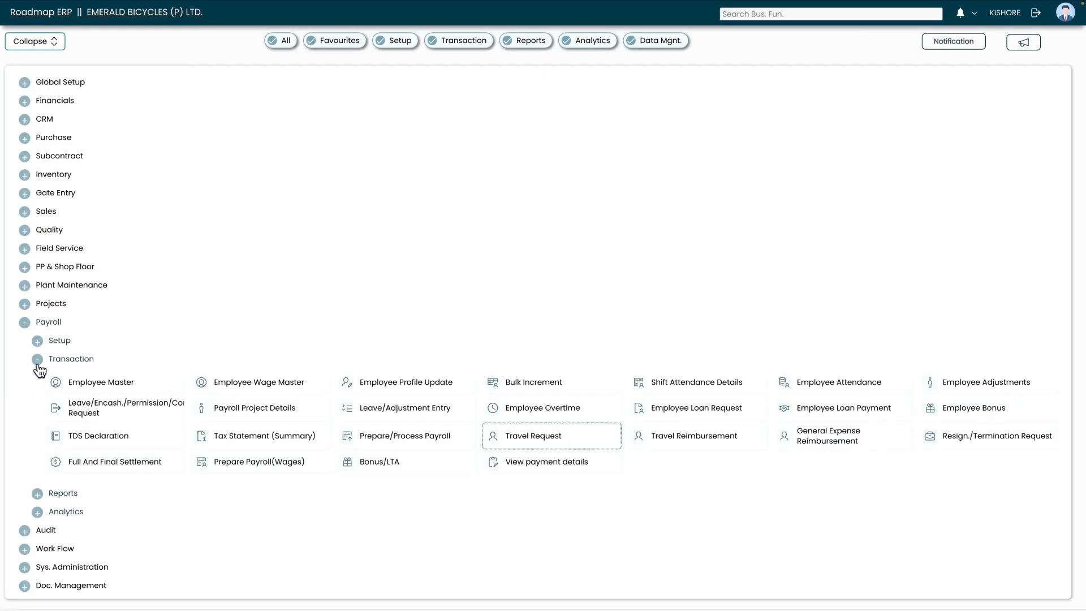
left_click(38, 362)
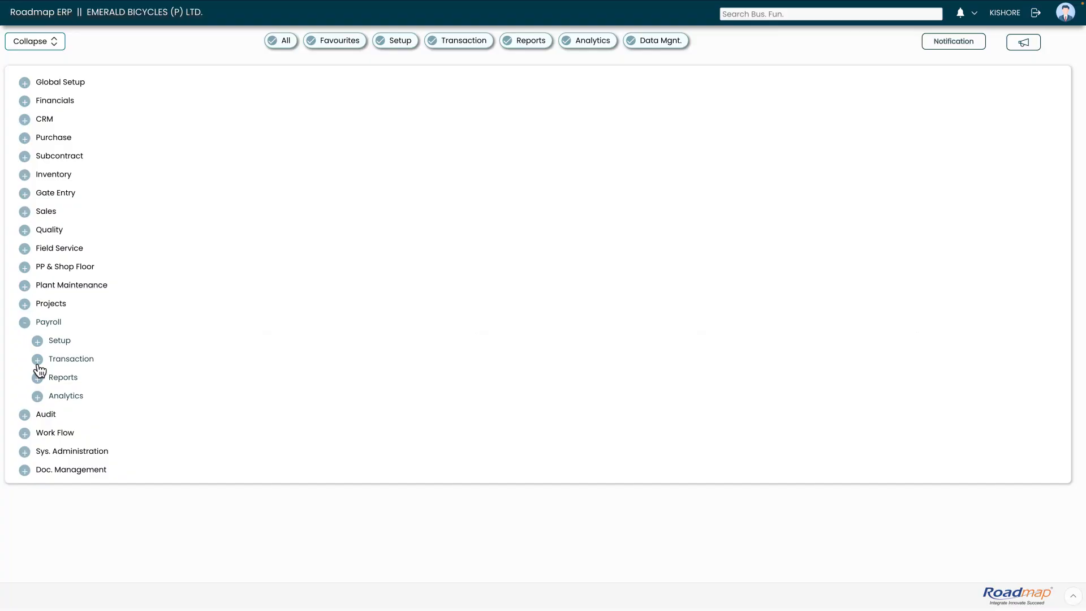
left_click(38, 361)
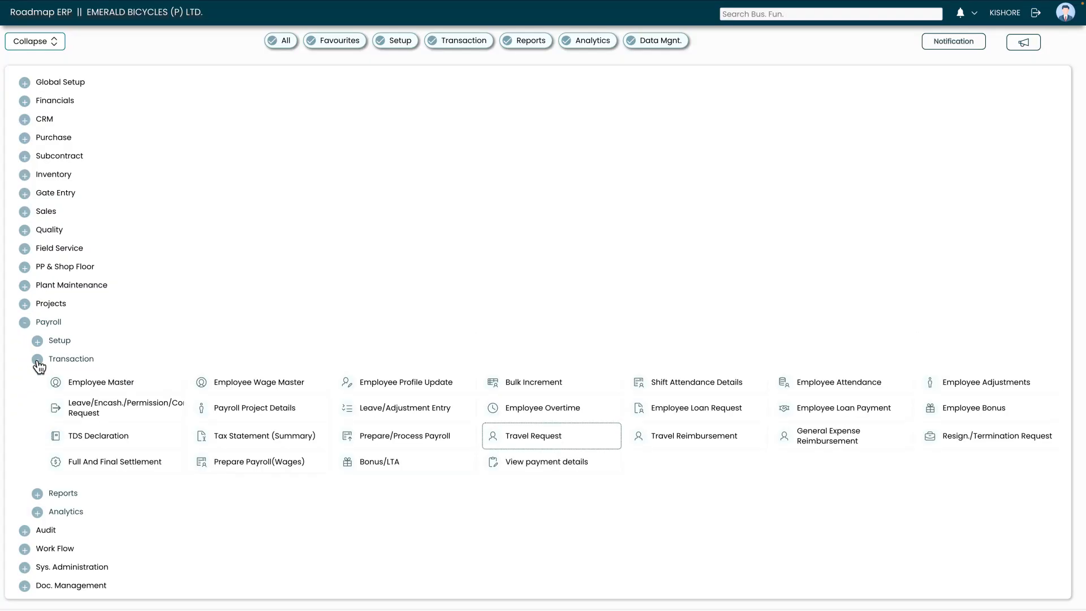
left_click(588, 447)
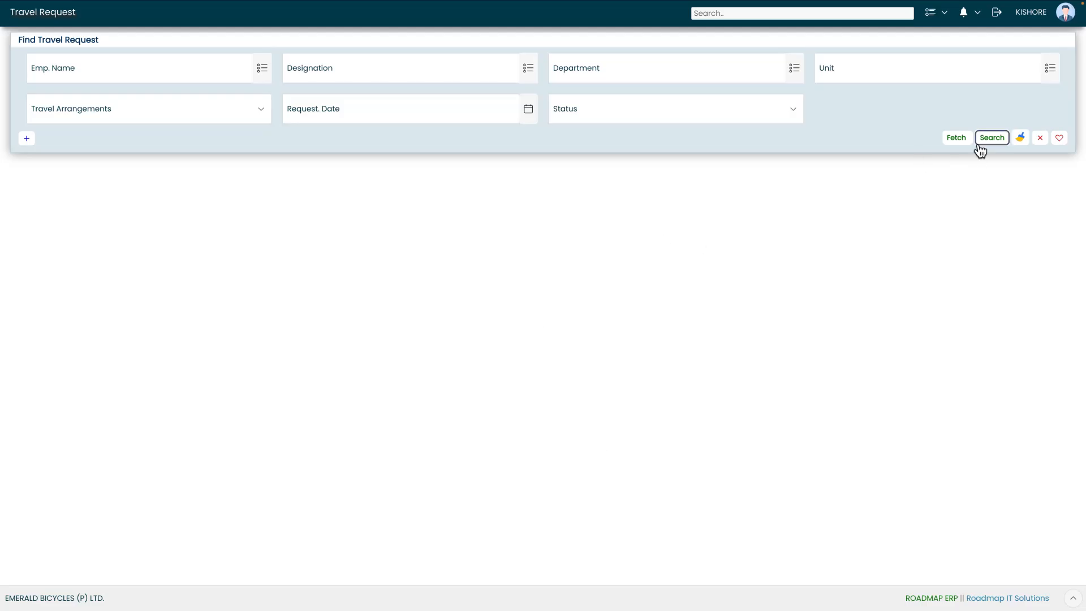
left_click(987, 140)
left_click_drag(683, 244, 764, 245)
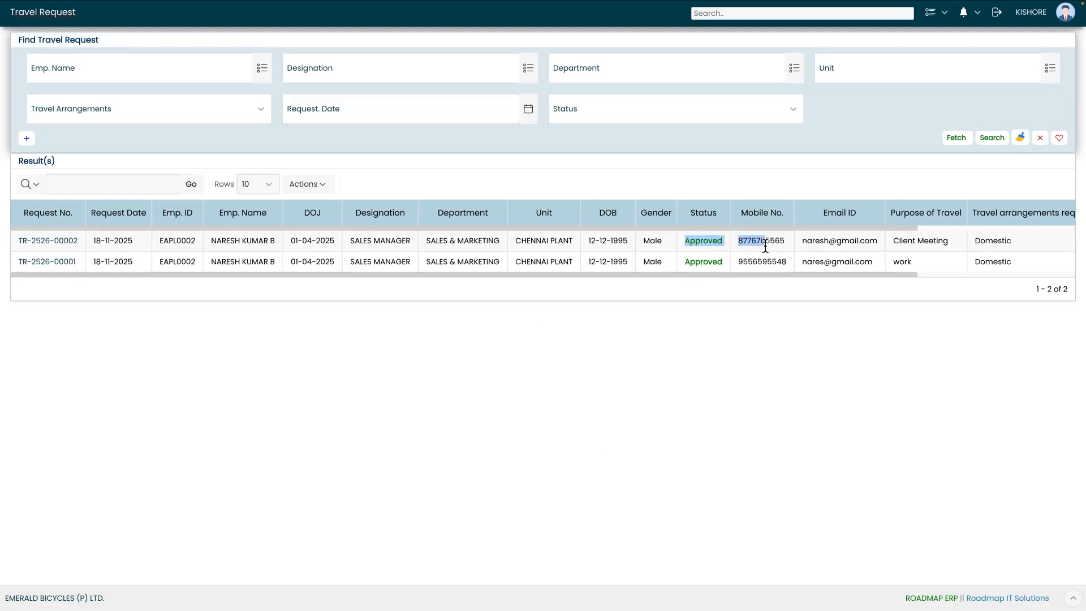